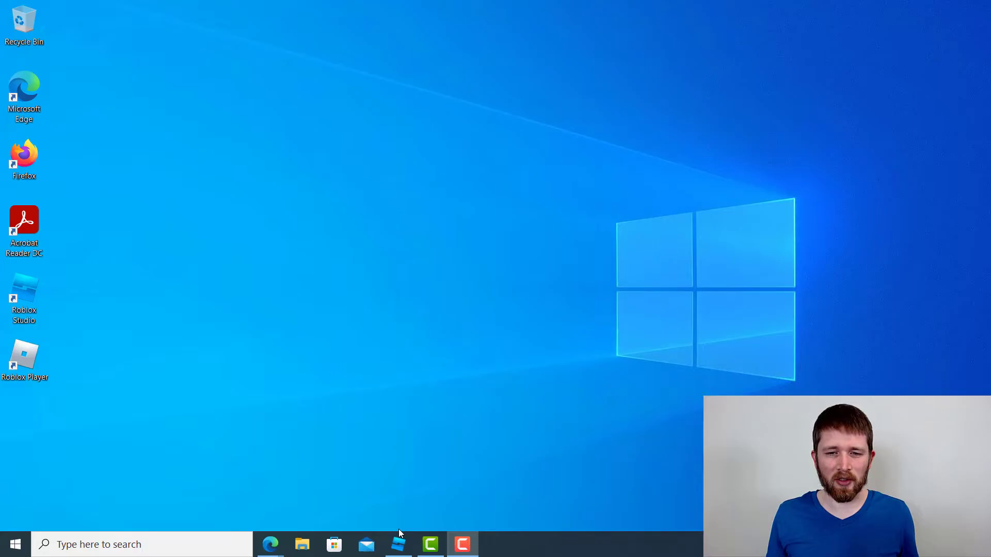
# Switch to Roblox Studio and look around the snowy Baseplate scene with its snowmen and pine trees
pyautogui.click(398, 544)
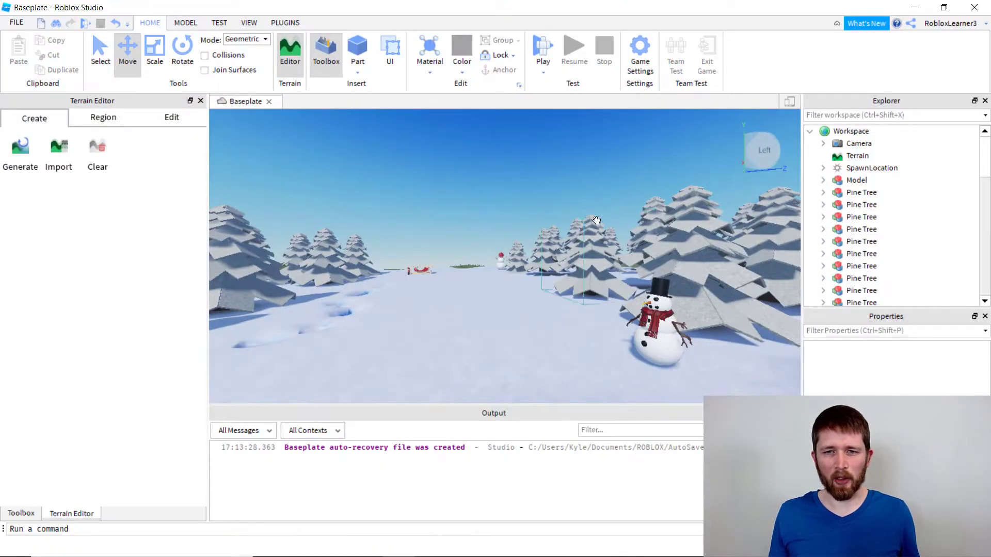
pyautogui.moveTo(777, 257); pyautogui.dragTo(777, 258, button='right')
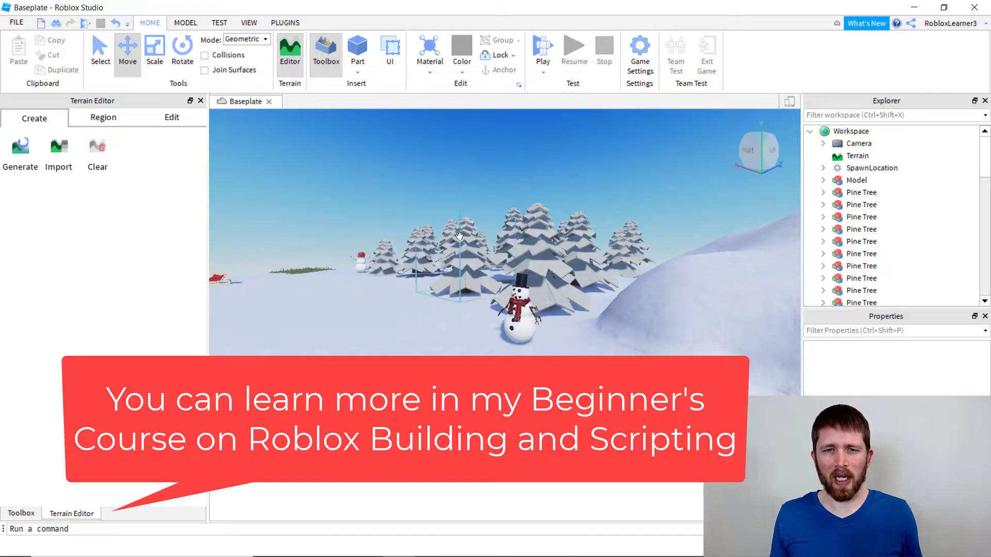
pyautogui.moveTo(372, 306); pyautogui.dragTo(368, 307, button='right')
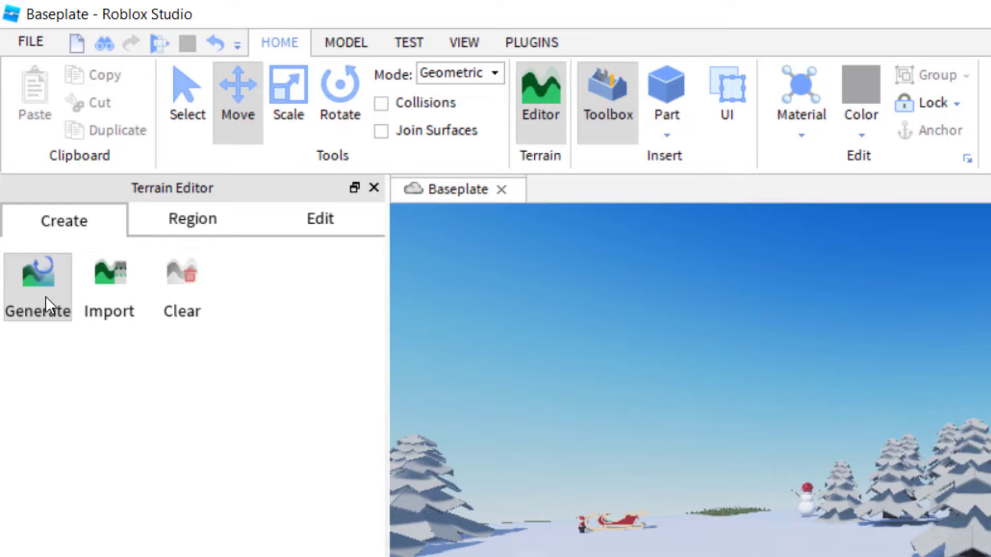
# Open the terrain generation settings and review the map size, biome, cave and seed options
pyautogui.click(37, 308)
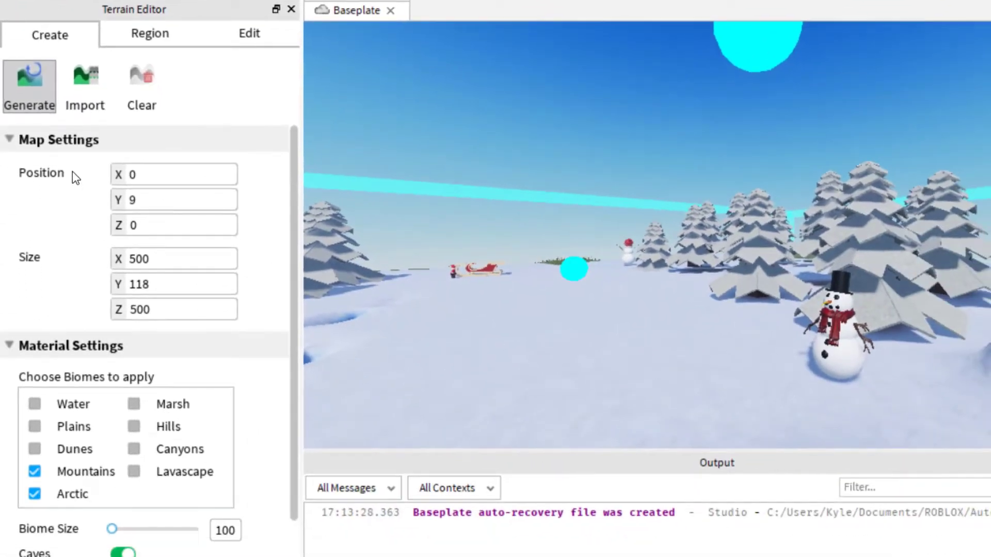
pyautogui.scroll(-3, 50, 319)
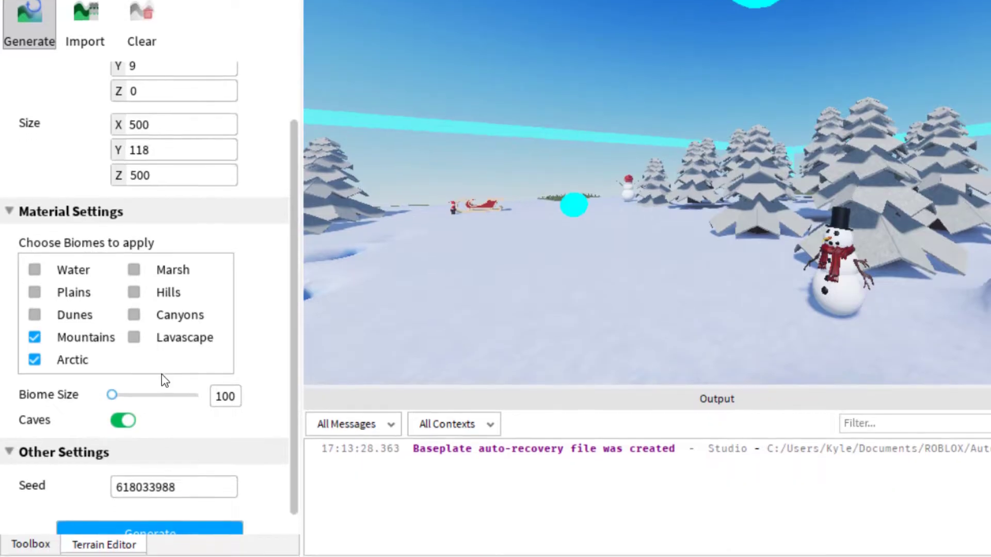
pyautogui.scroll(-1, 163, 496)
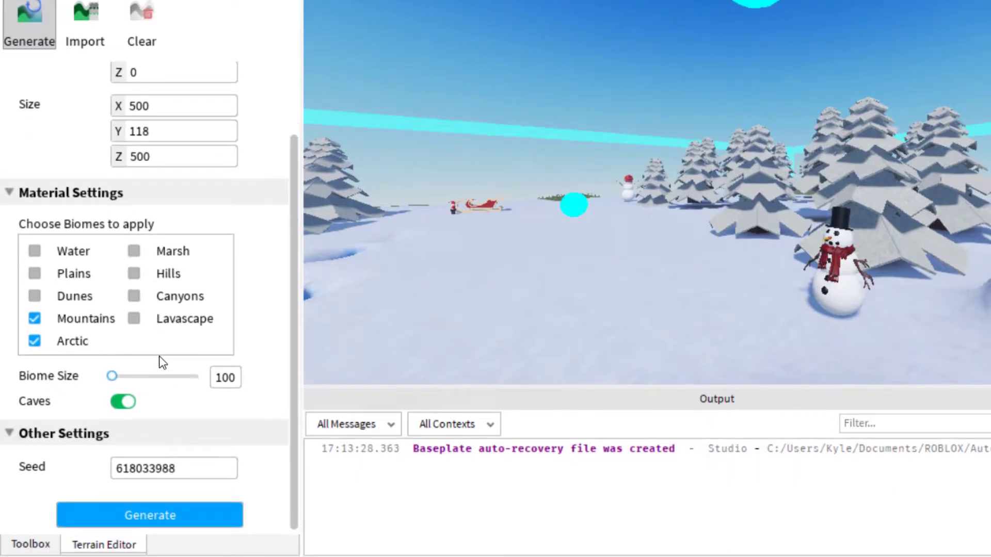
pyautogui.scroll(4, 162, 363)
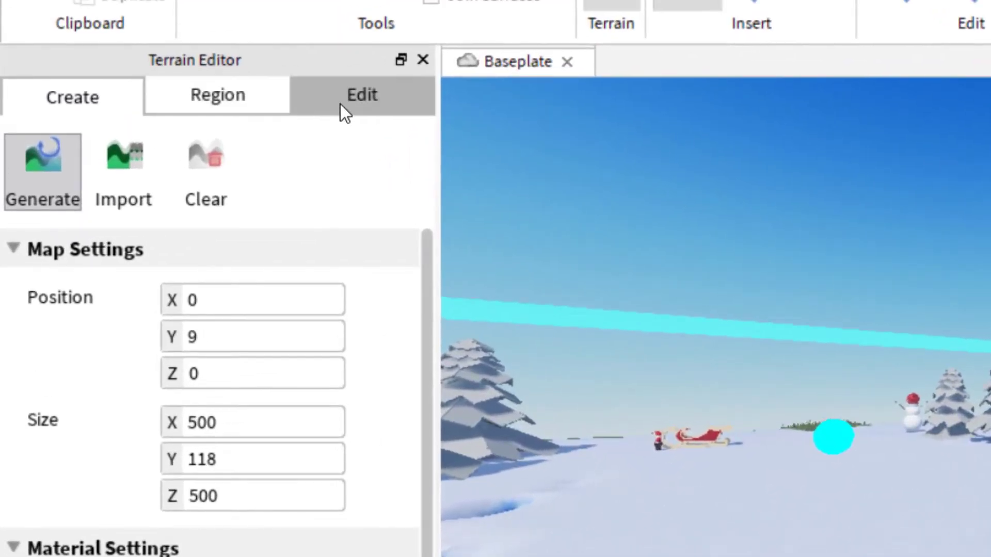
# Raise a snow mound on the open ground with the terrain Grow tool and undo it
pyautogui.click(341, 104)
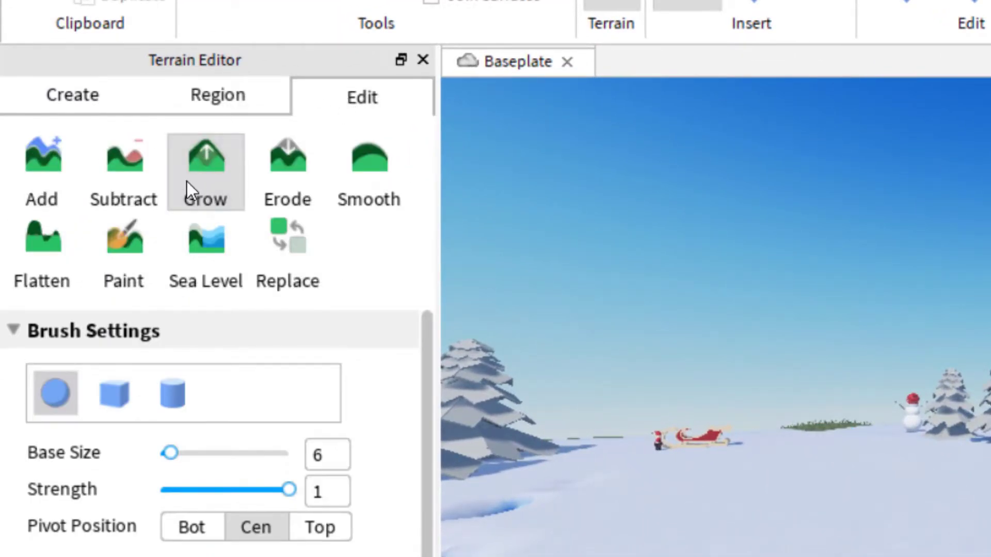
pyautogui.click(219, 194)
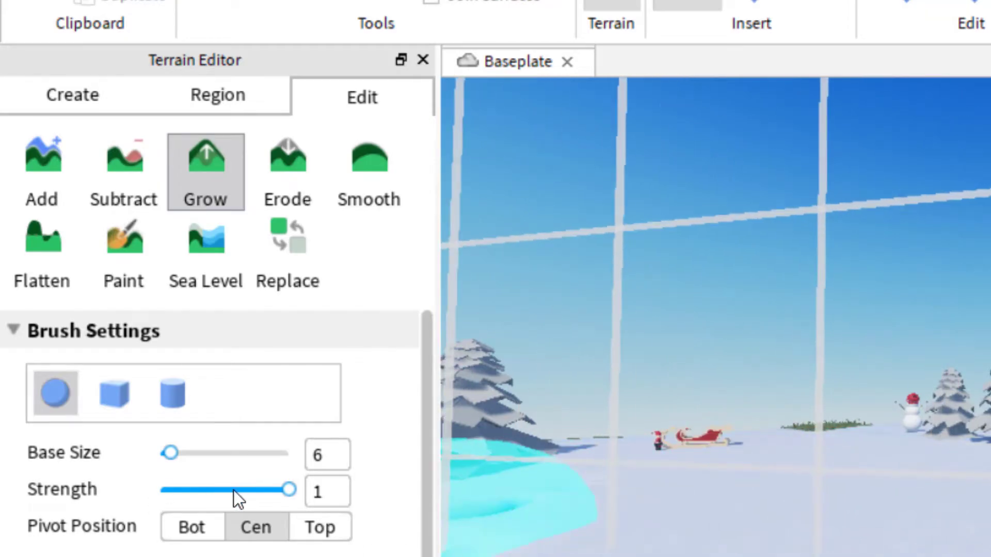
pyautogui.scroll(-5, 191, 454)
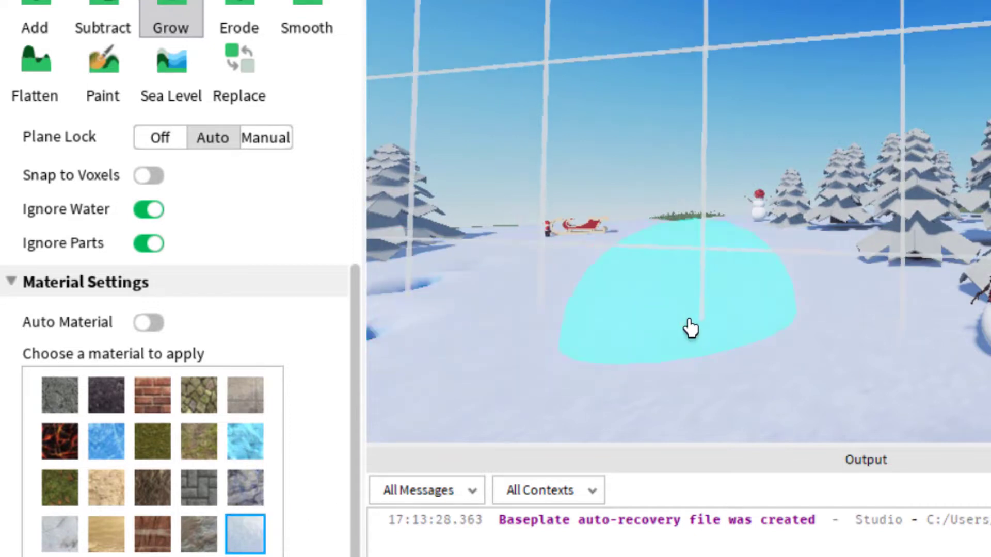
pyautogui.moveTo(693, 242); pyautogui.dragTo(668, 177)
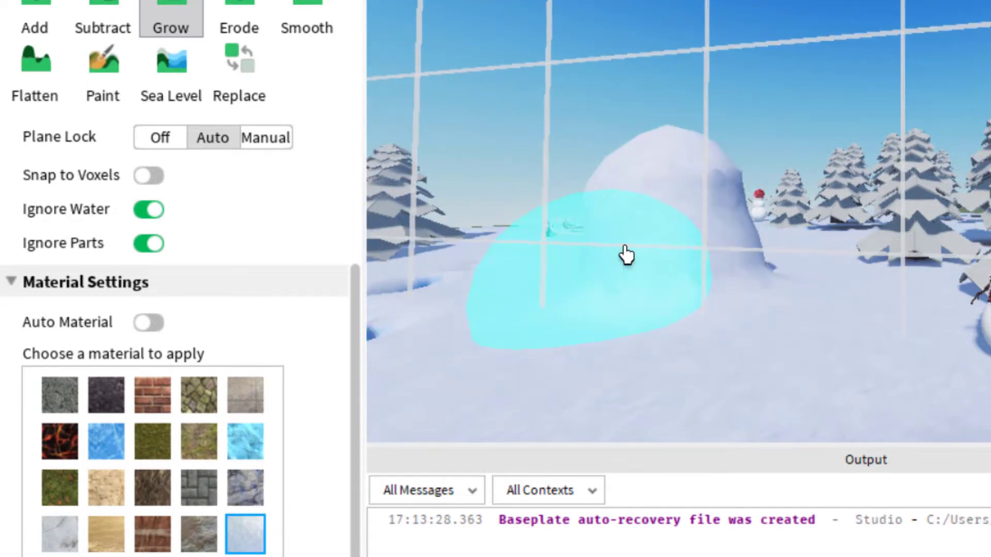
pyautogui.hotkey('ctrl', 'z')
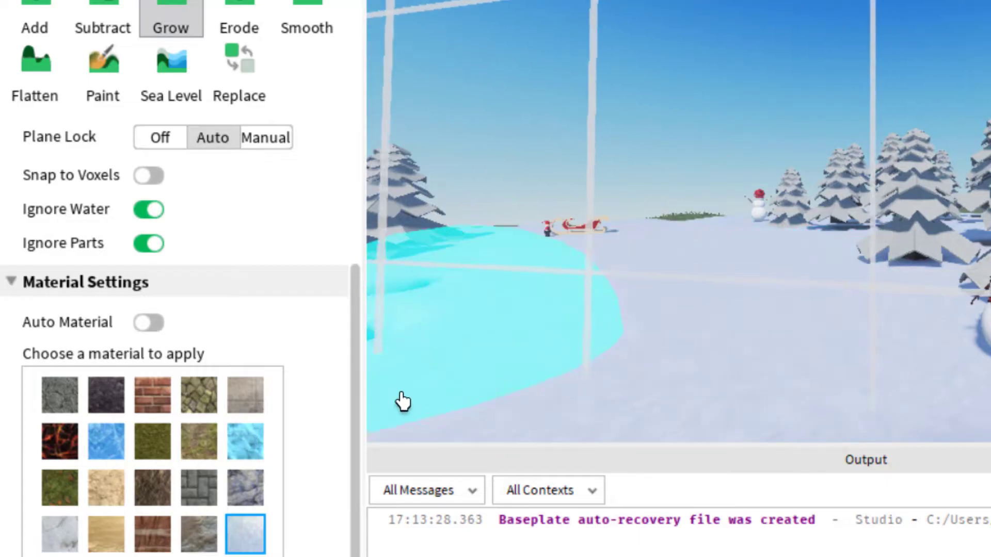
# Paint an irregular Ice patch on the open snow and a brighter blue icy patch on the nearby hill with the terrain Paint tool
pyautogui.click(101, 86)
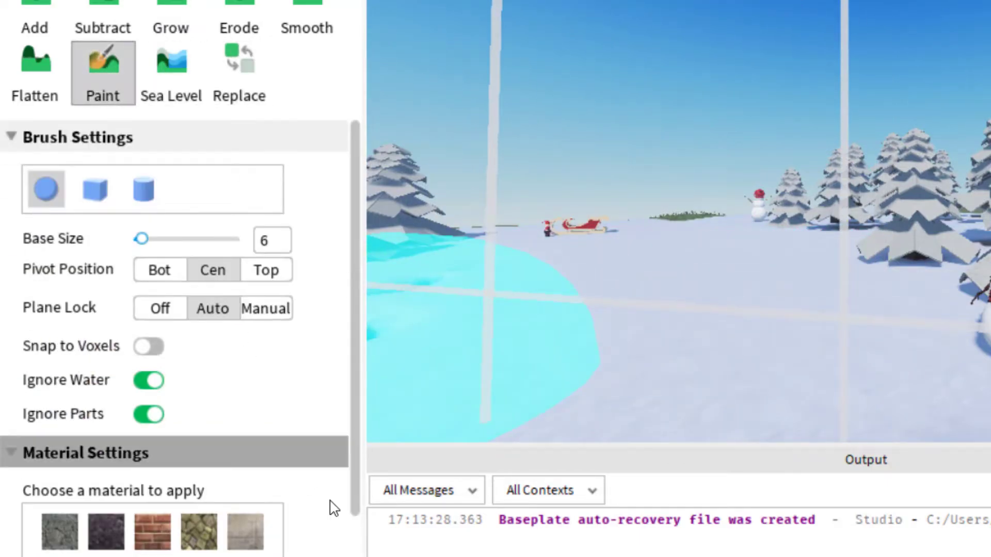
pyautogui.scroll(-3, 228, 528)
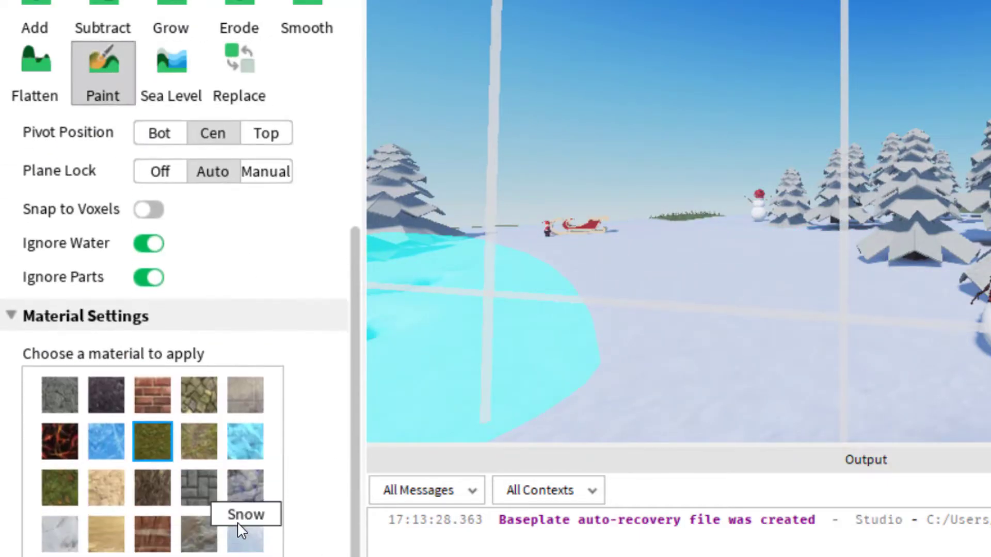
pyautogui.click(245, 441)
pyautogui.moveTo(668, 345); pyautogui.dragTo(791, 377)
pyautogui.moveTo(761, 412)
pyautogui.mouseDown()
pyautogui.moveTo(752, 296)
pyautogui.moveTo(668, 270)
pyautogui.moveTo(819, 363)
pyautogui.moveTo(888, 361)
pyautogui.mouseUp()
pyautogui.click(114, 447)
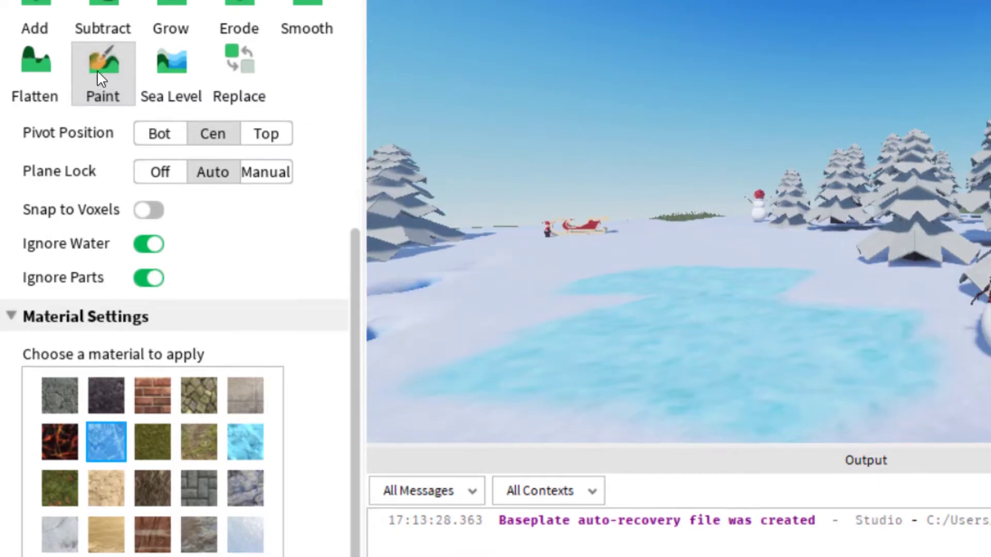
pyautogui.scroll(2, 97, 70)
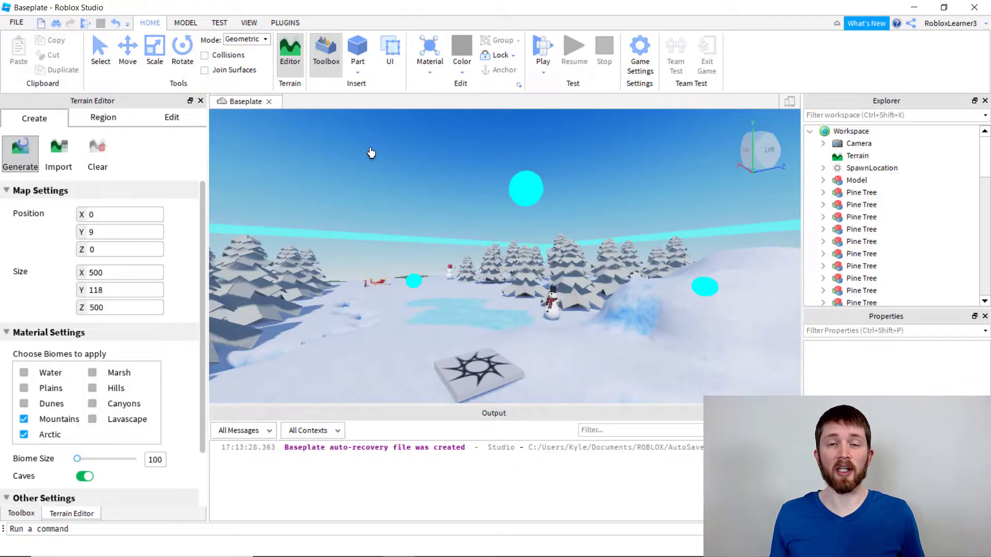
# Insert a Block part and move it into the air above the ice patch
pyautogui.click(360, 72)
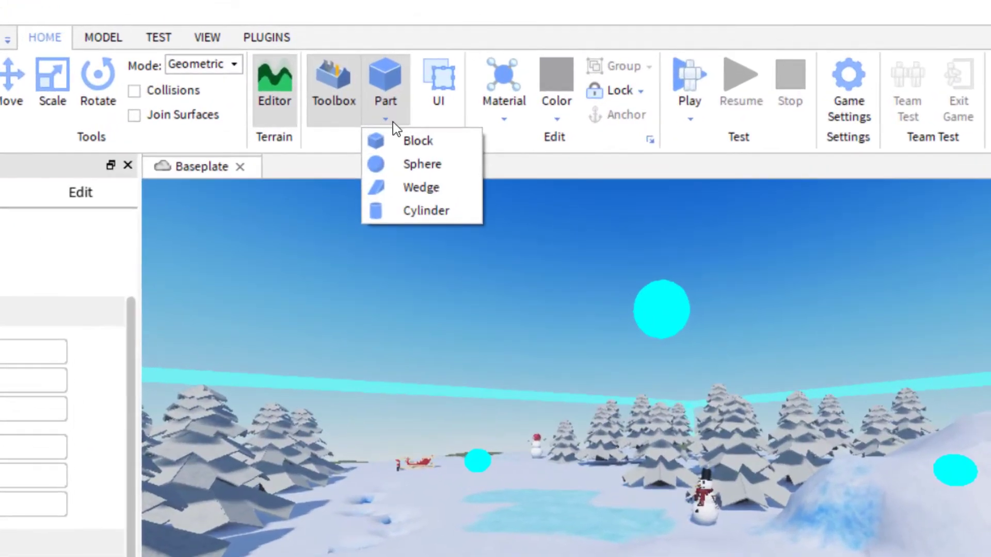
pyautogui.click(414, 144)
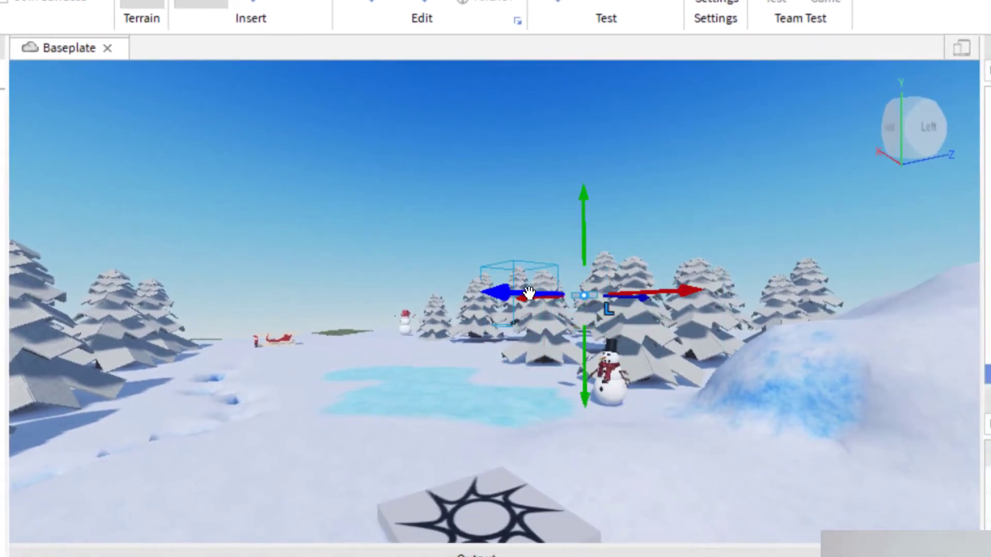
pyautogui.moveTo(529, 292); pyautogui.dragTo(349, 315)
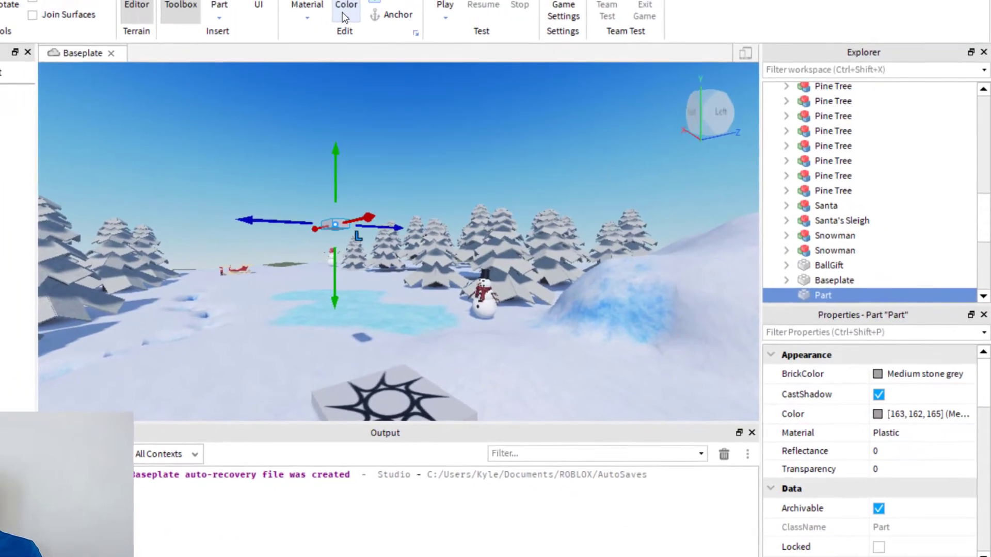
# Color the block Bright red and scale it horizontally into a wide, flat slab above the spawn location and ice patch
pyautogui.click(342, 13)
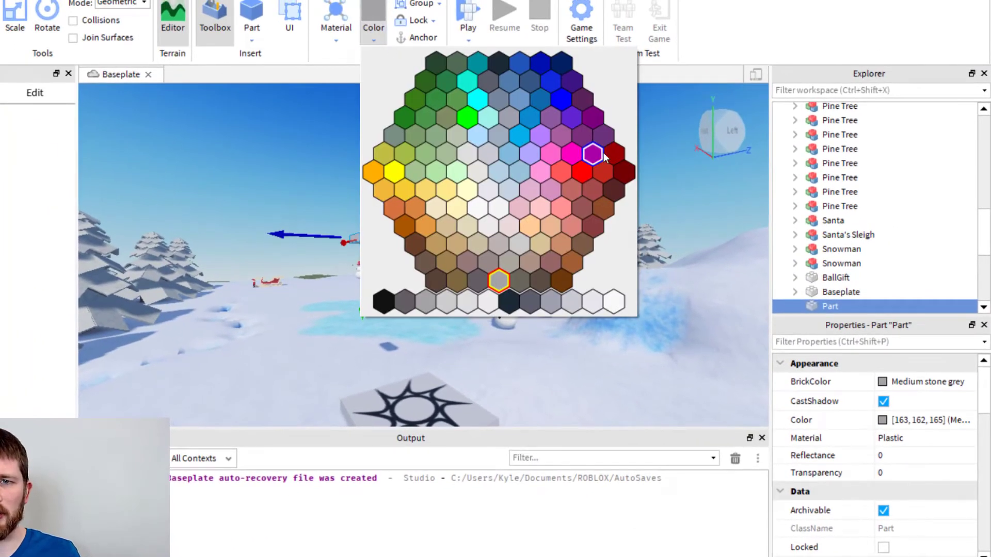
pyautogui.click(593, 171)
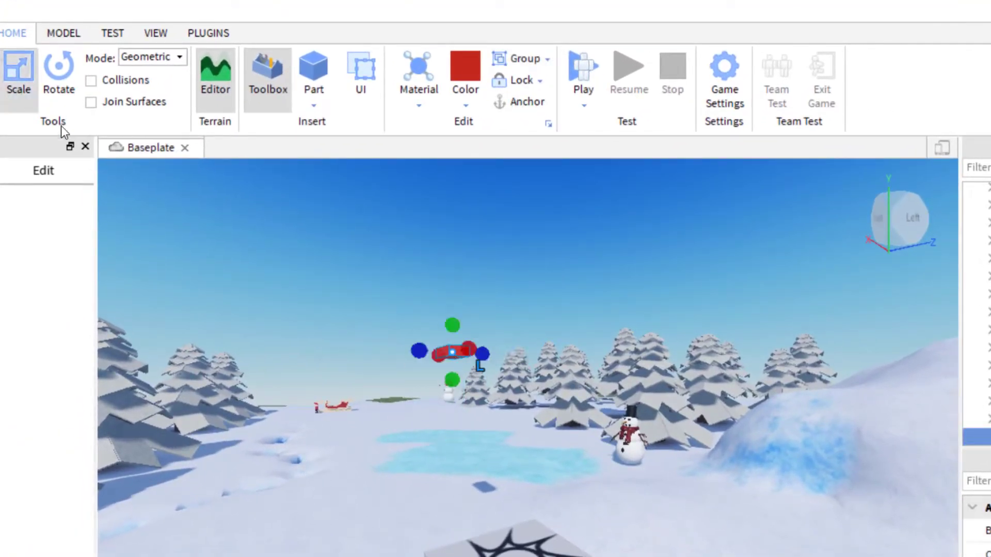
pyautogui.moveTo(418, 354); pyautogui.dragTo(225, 340)
pyautogui.moveTo(387, 345); pyautogui.dragTo(488, 283)
pyautogui.scroll(-3, 469, 370)
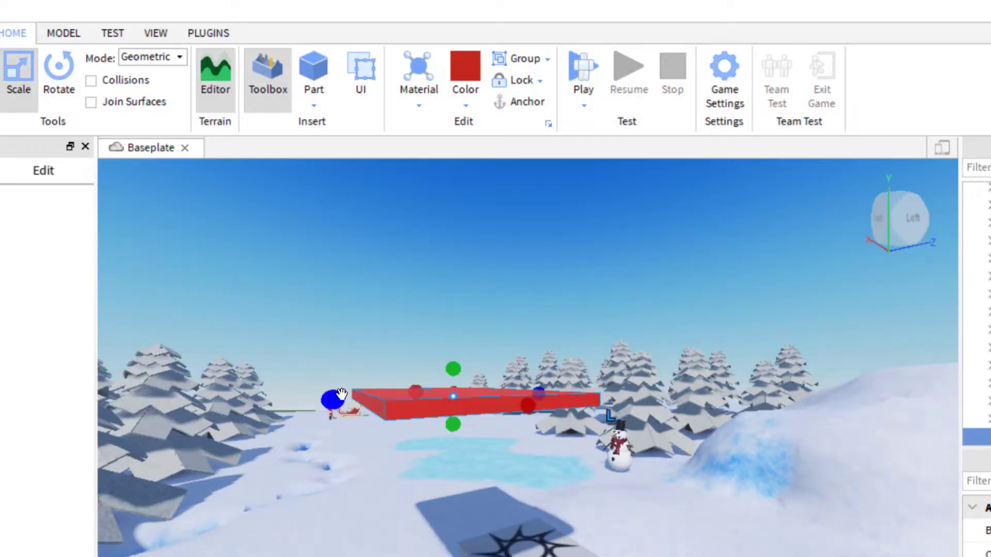
pyautogui.moveTo(342, 395); pyautogui.dragTo(287, 402)
pyautogui.moveTo(508, 408); pyautogui.dragTo(530, 421)
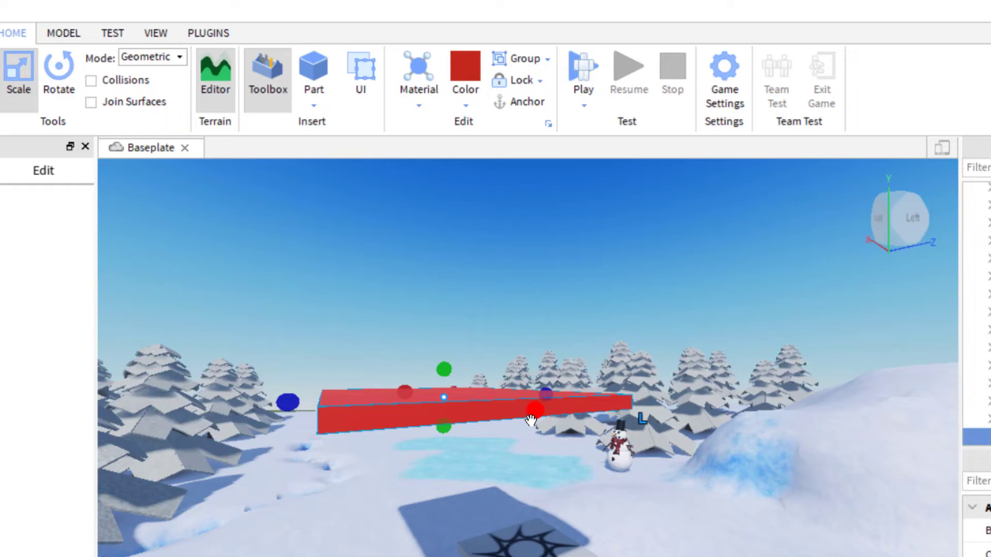
pyautogui.press('d')
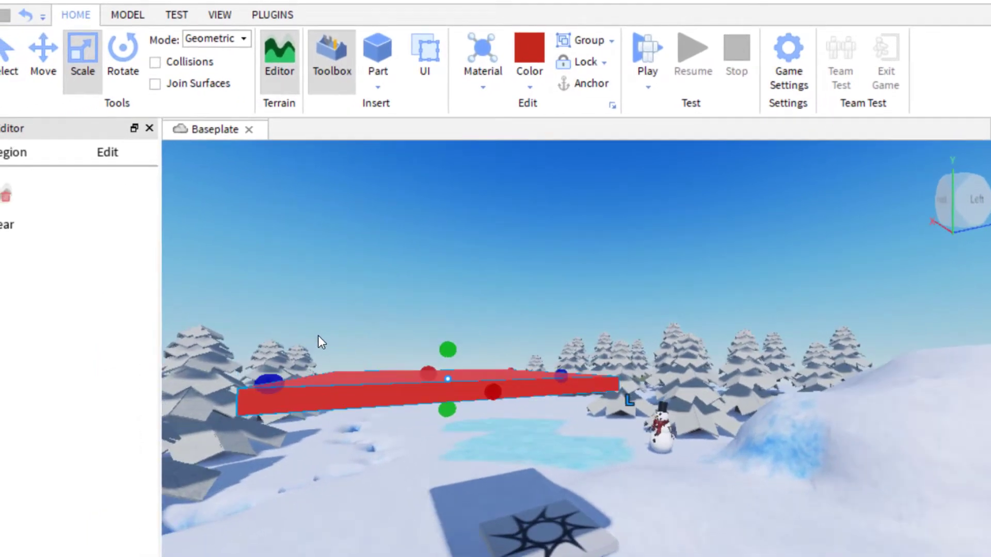
pyautogui.press('e')
pyautogui.moveTo(398, 469); pyautogui.dragTo(403, 459, button='right')
pyautogui.press('q')
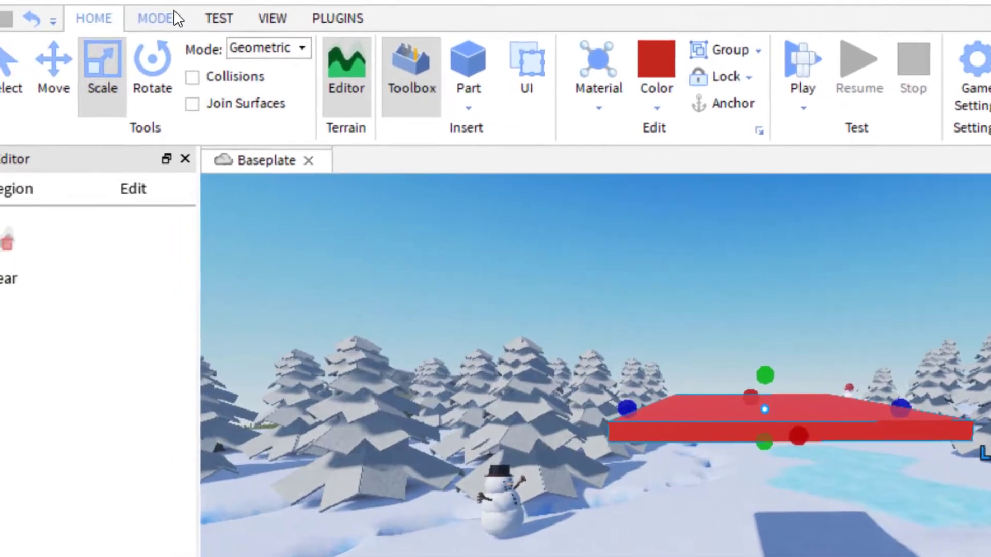
# Add a ParticleEmitter effect to the red slab and move the slab higher above the ground
pyautogui.click(127, 14)
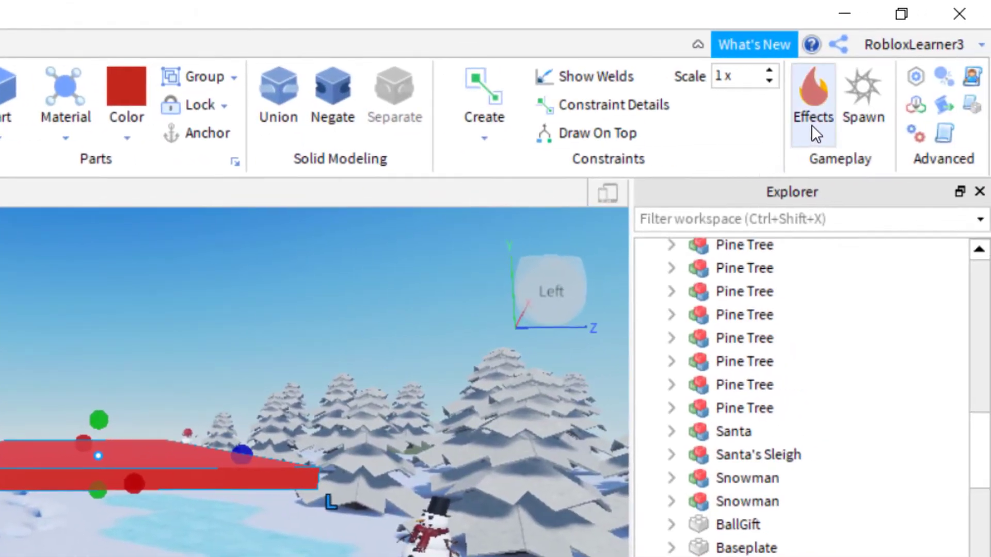
pyautogui.click(811, 125)
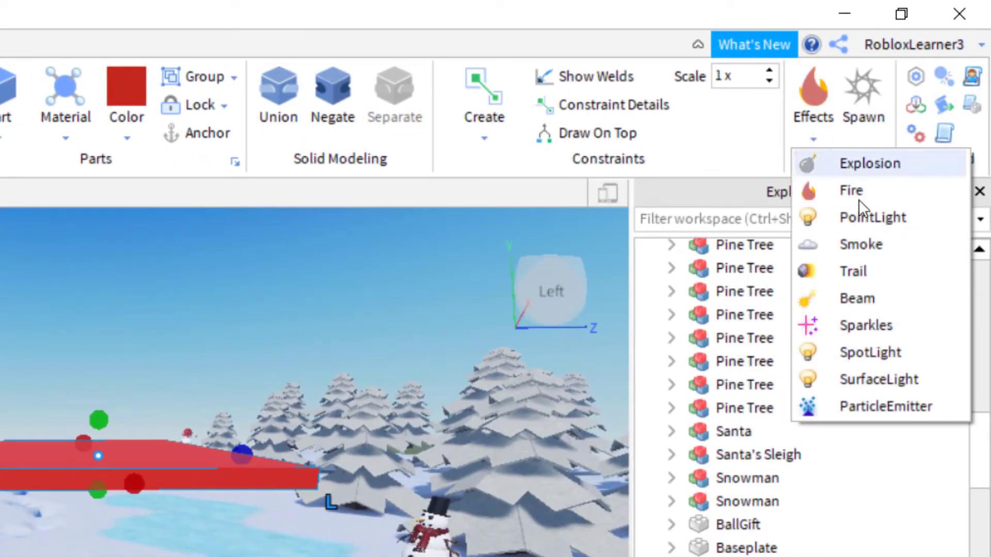
pyautogui.click(885, 407)
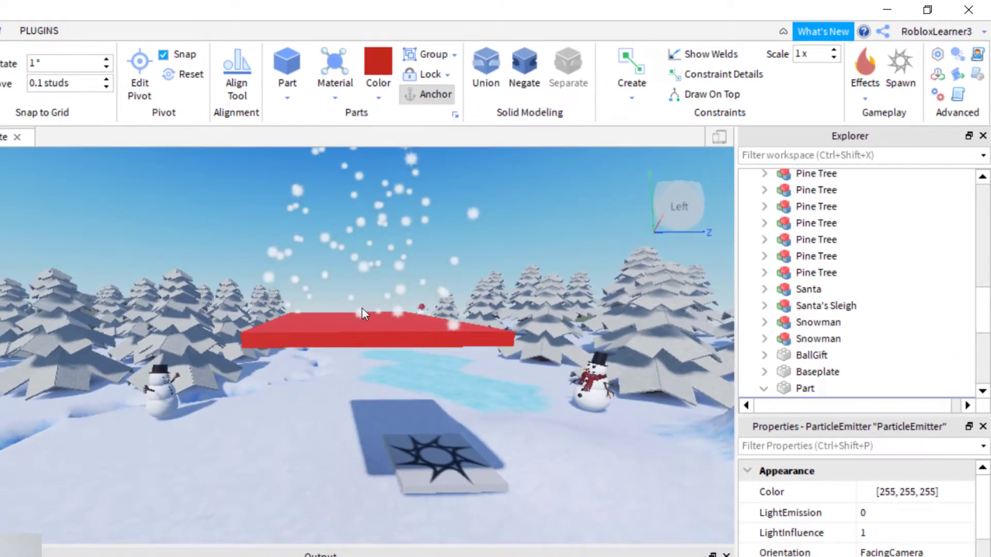
pyautogui.click(349, 323)
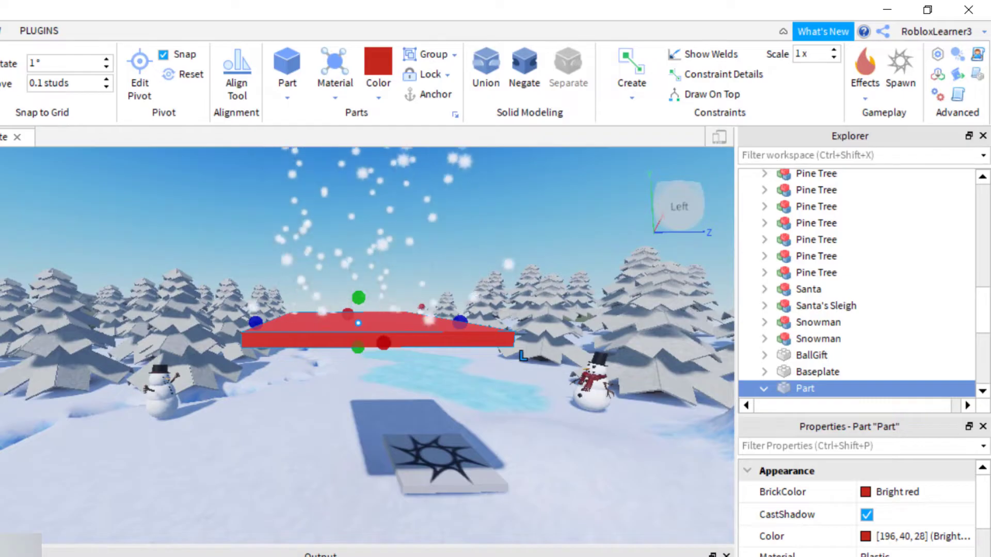
pyautogui.hotkey('ctrl', '2')
pyautogui.moveTo(367, 258); pyautogui.dragTo(388, 181)
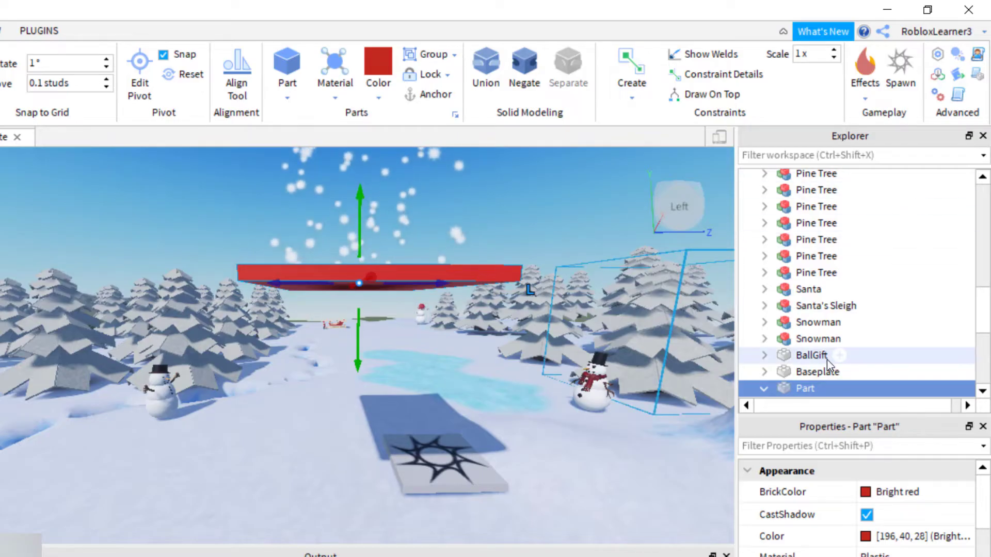
# Set the EmissionDirection of the red slab's ParticleEmitter to Bottom
pyautogui.scroll(-3, 896, 272)
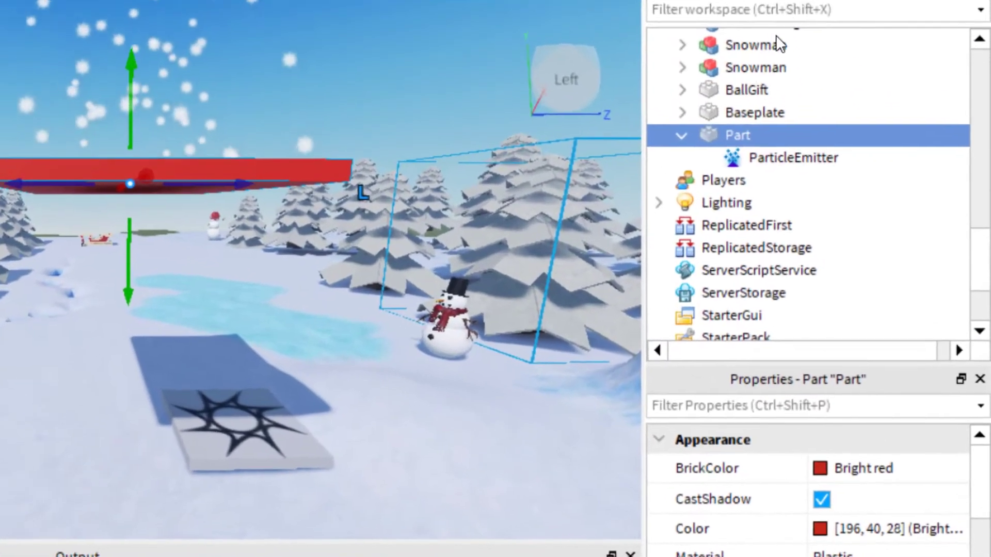
pyautogui.click(822, 243)
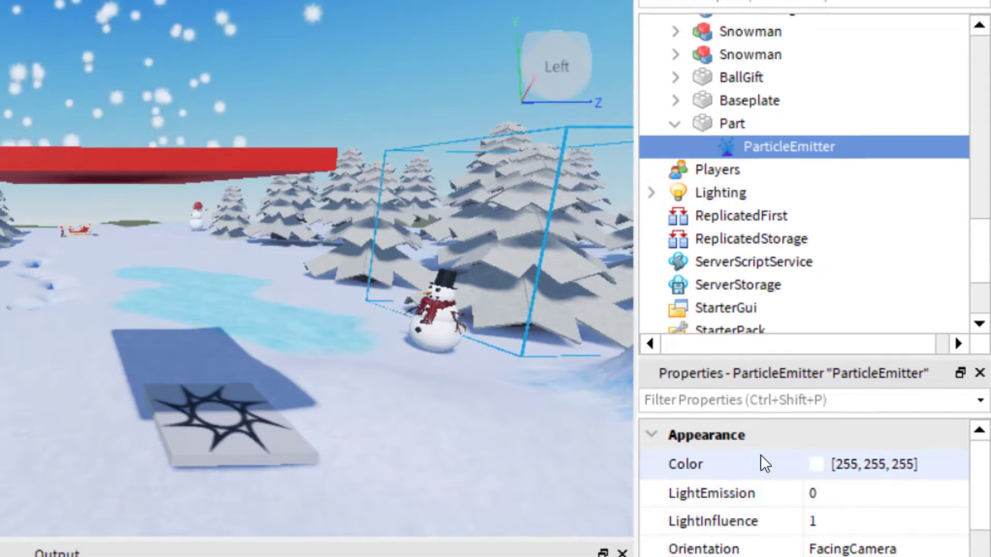
pyautogui.scroll(-5, 760, 454)
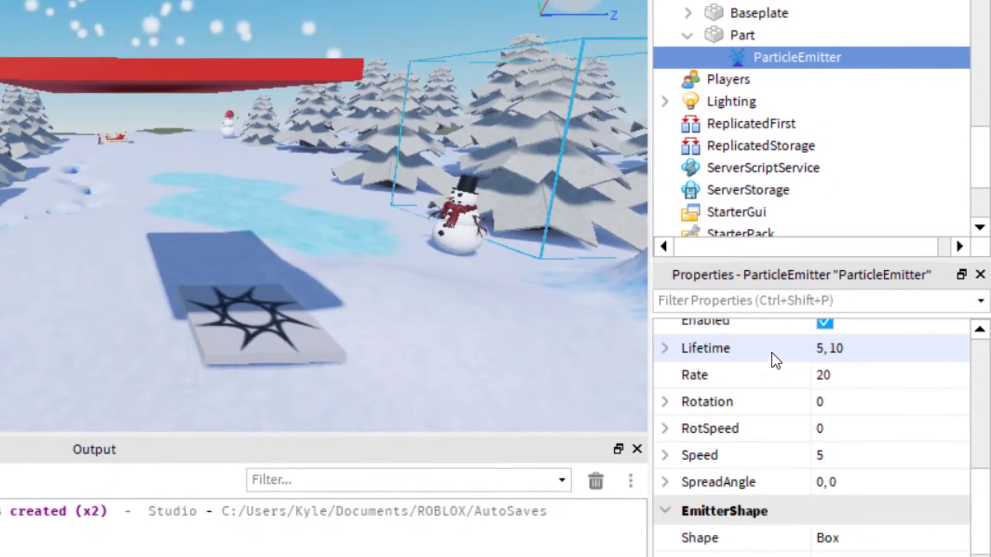
pyautogui.scroll(-5, 776, 360)
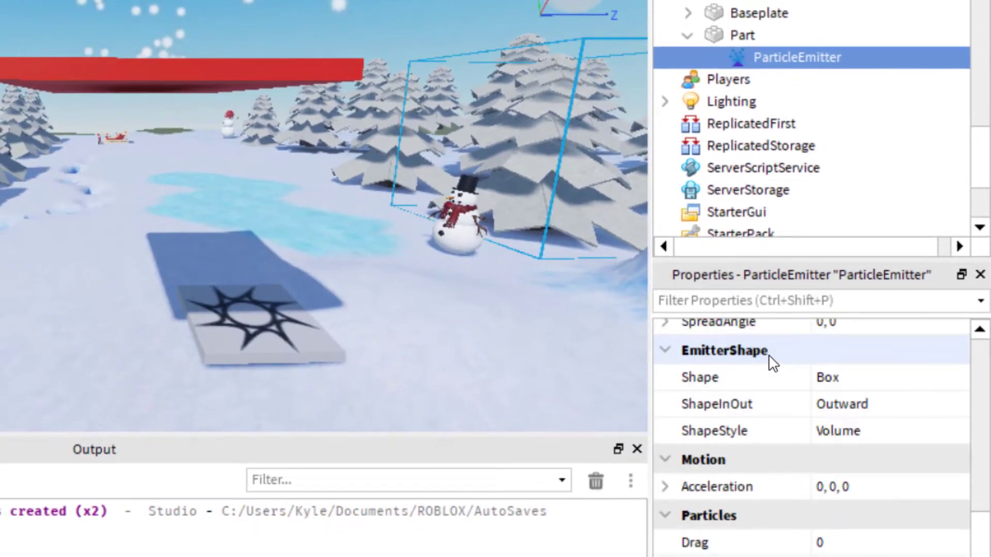
pyautogui.scroll(4, 788, 469)
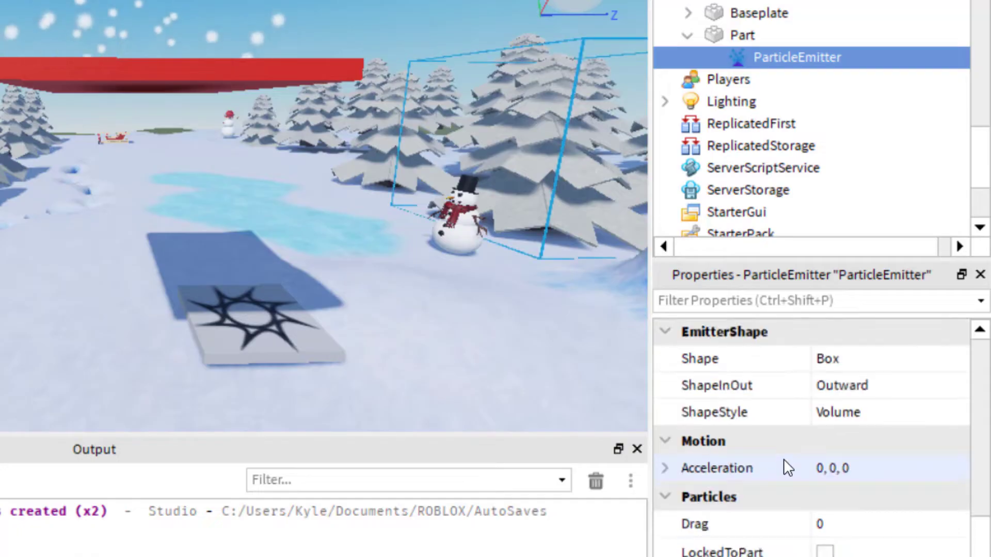
pyautogui.scroll(3, 760, 472)
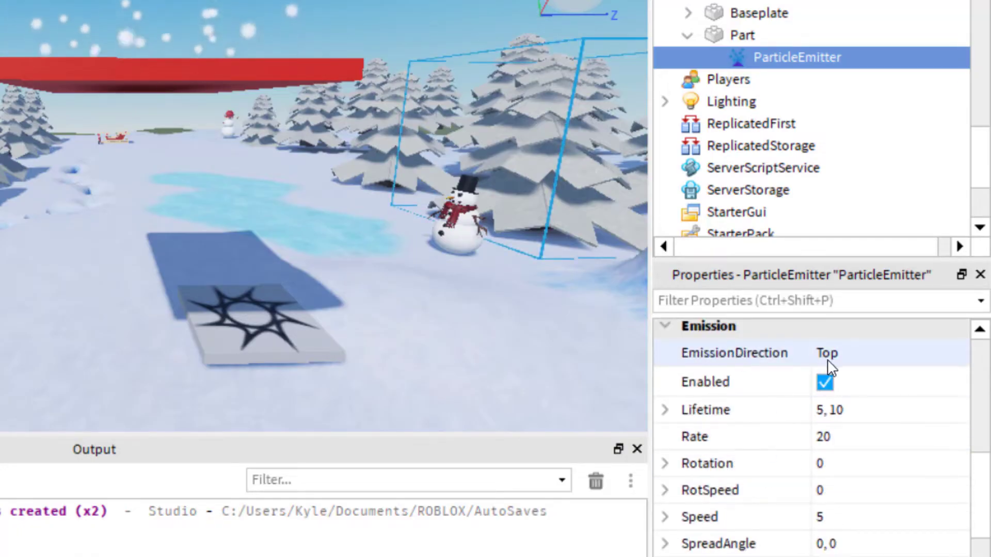
pyautogui.click(827, 360)
pyautogui.click(872, 363)
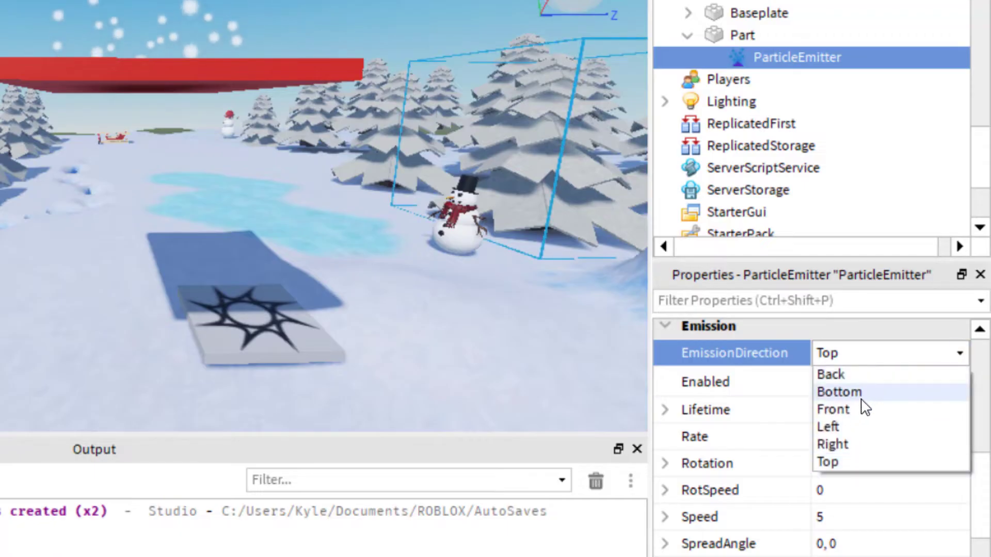
pyautogui.click(859, 394)
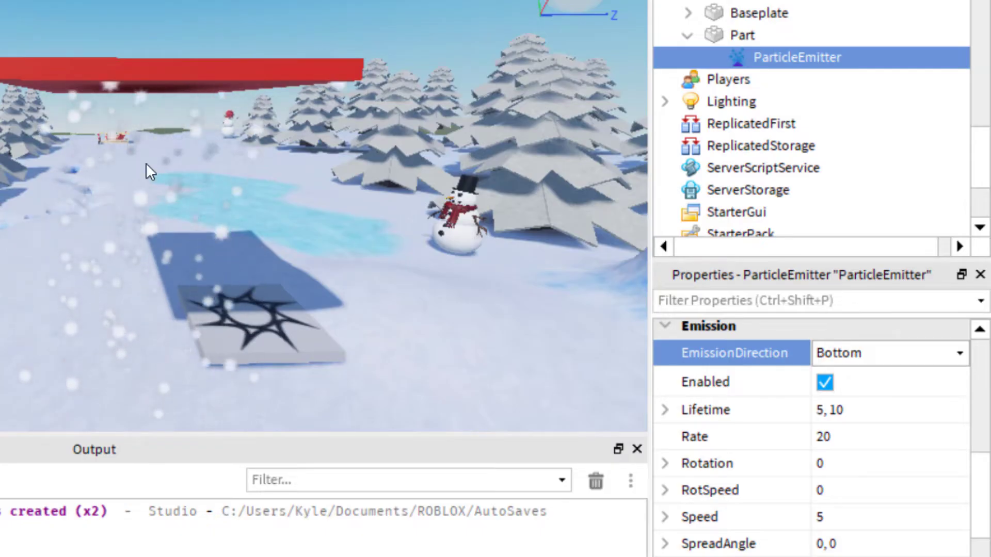
# Try dark blue (0, 0, 127) as the ParticleEmitter's color, and undo the color change
pyautogui.click(97, 71)
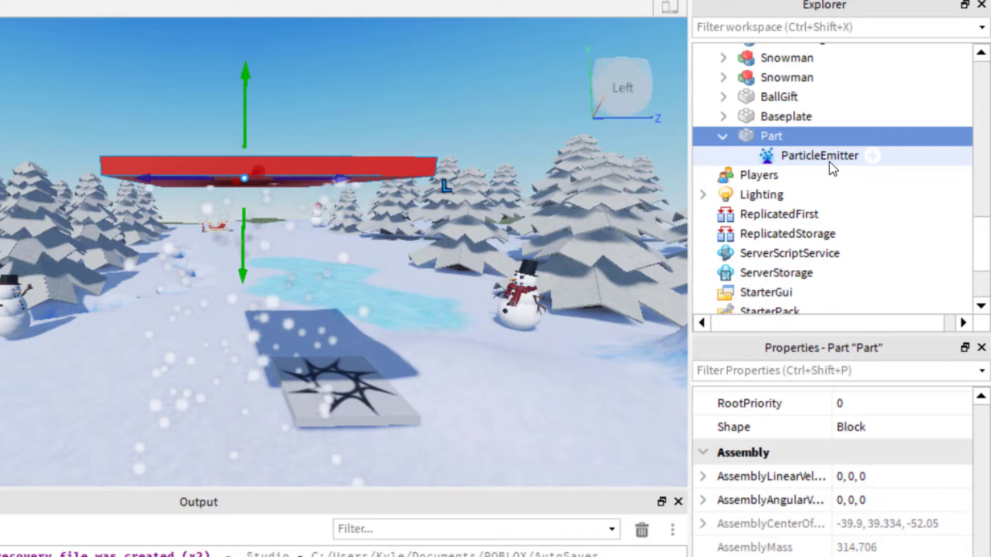
pyautogui.click(815, 155)
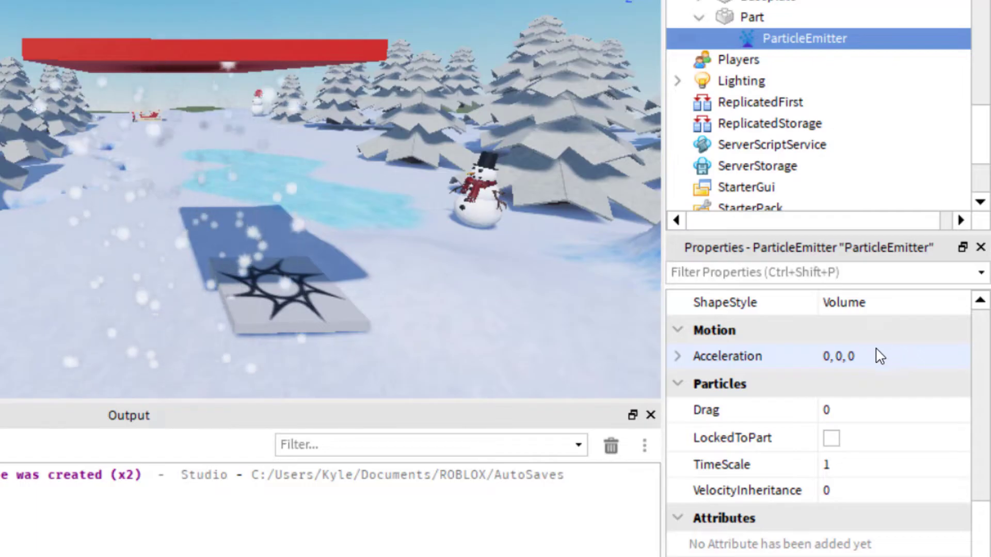
pyautogui.scroll(10, 878, 356)
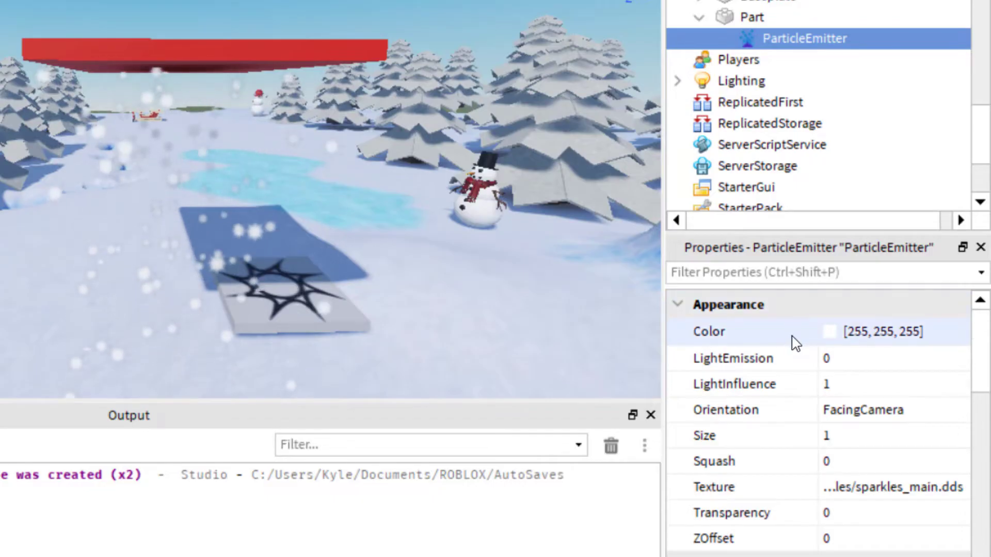
pyautogui.click(847, 331)
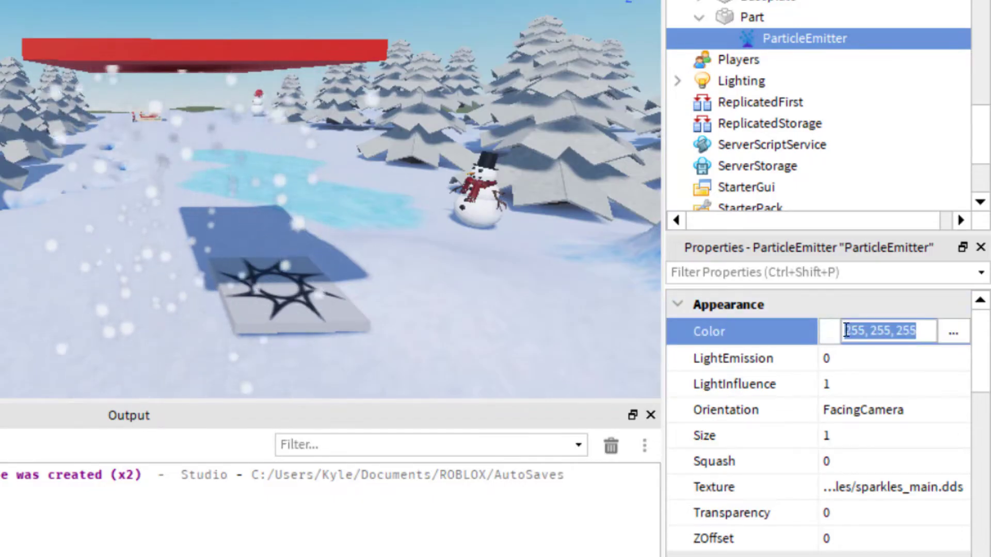
pyautogui.click(829, 331)
pyautogui.click(60, 138)
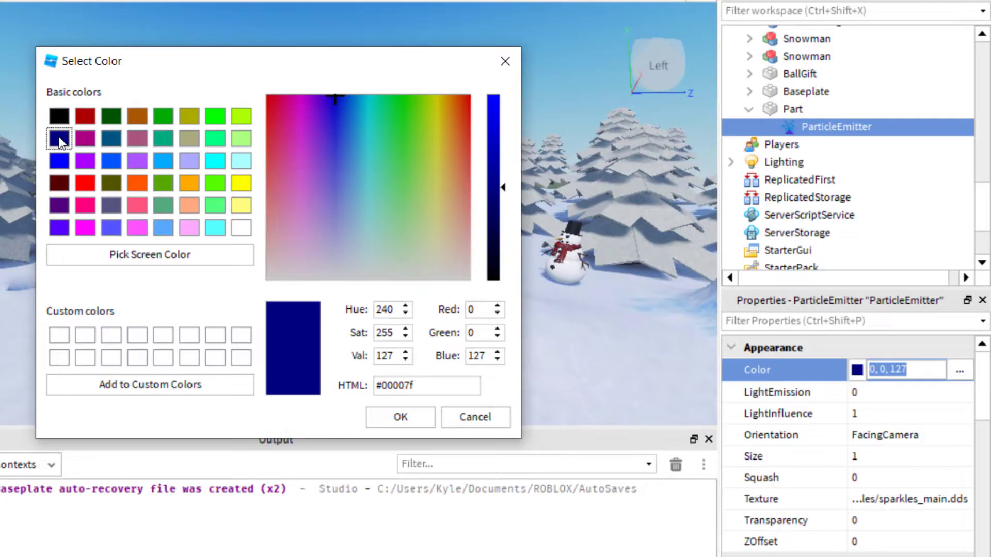
pyautogui.click(405, 418)
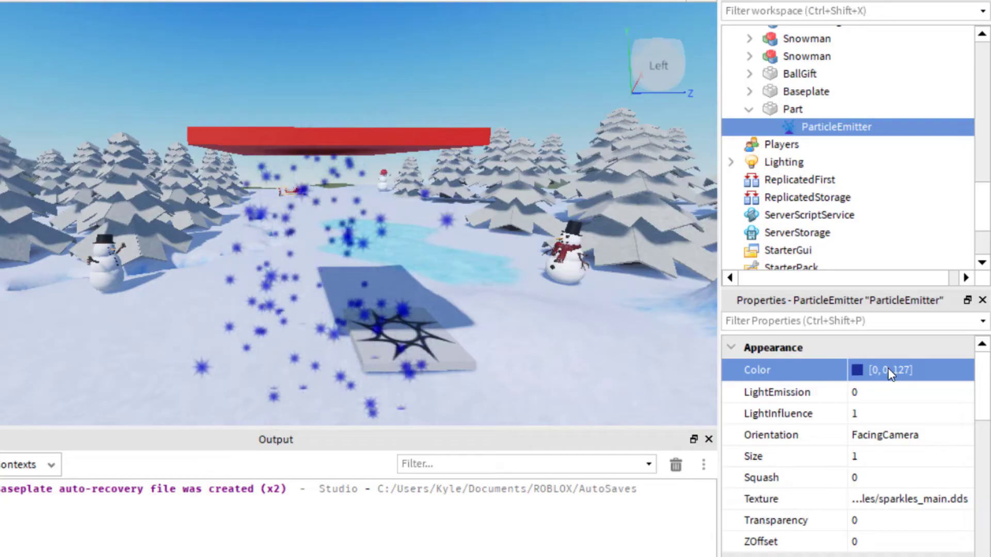
pyautogui.hotkey('ctrl', 'z')
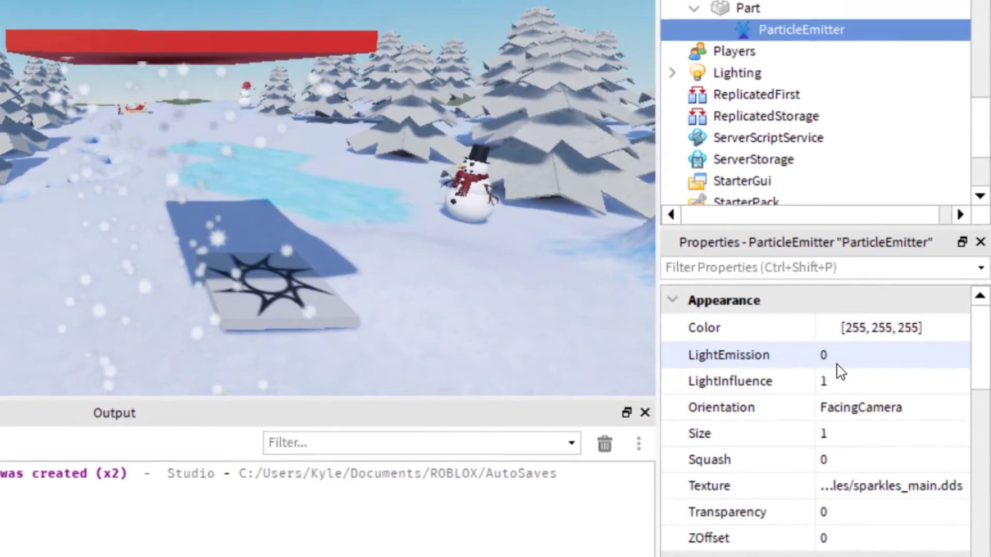
# Set the ParticleEmitter's LightEmission to 1 and its LightInfluence to 0.5
pyautogui.click(836, 360)
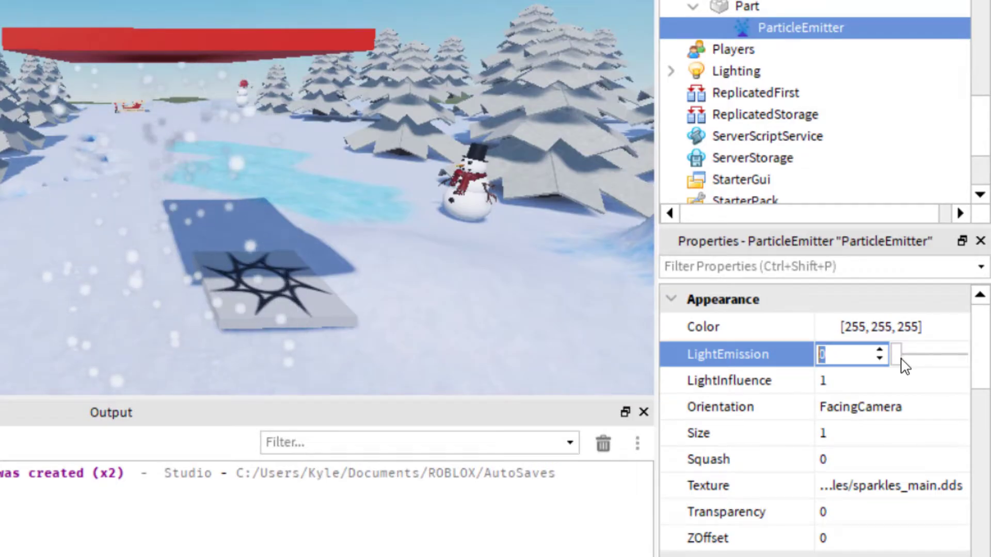
pyautogui.moveTo(897, 356); pyautogui.dragTo(963, 356)
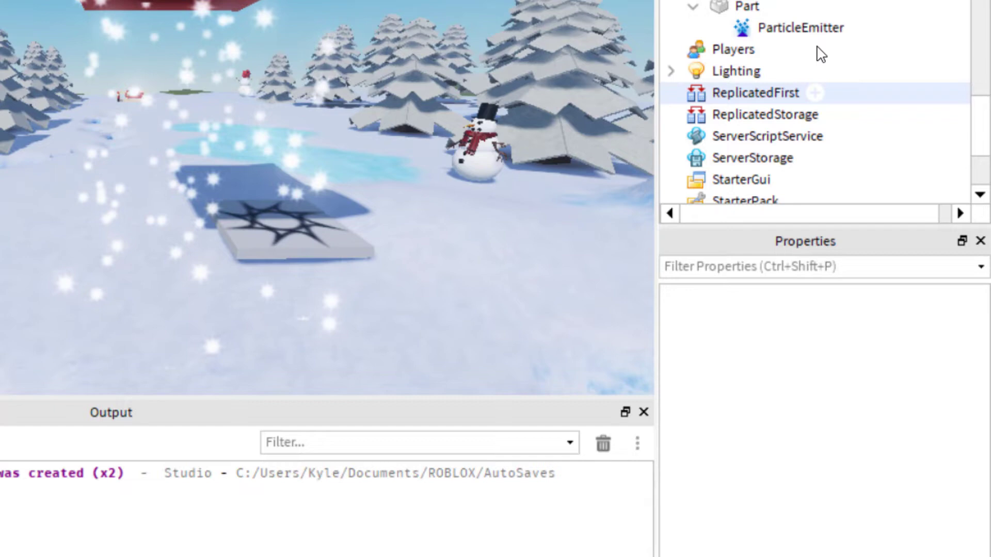
pyautogui.click(786, 32)
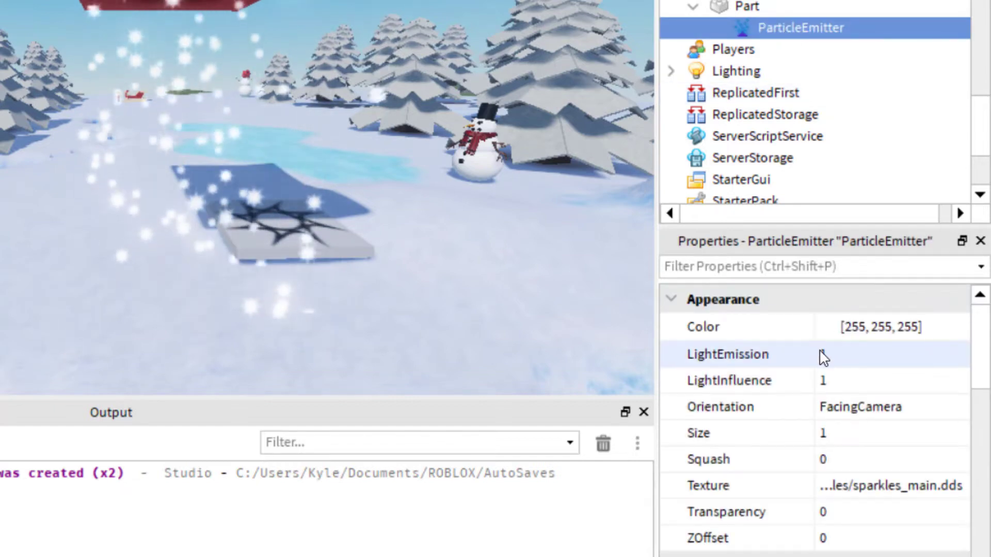
pyautogui.click(839, 386)
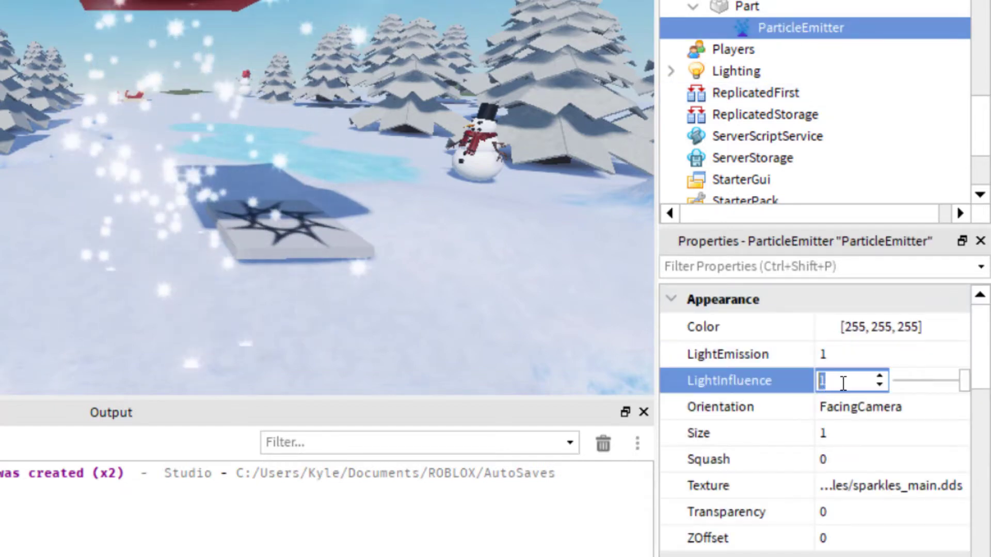
pyautogui.write('.')
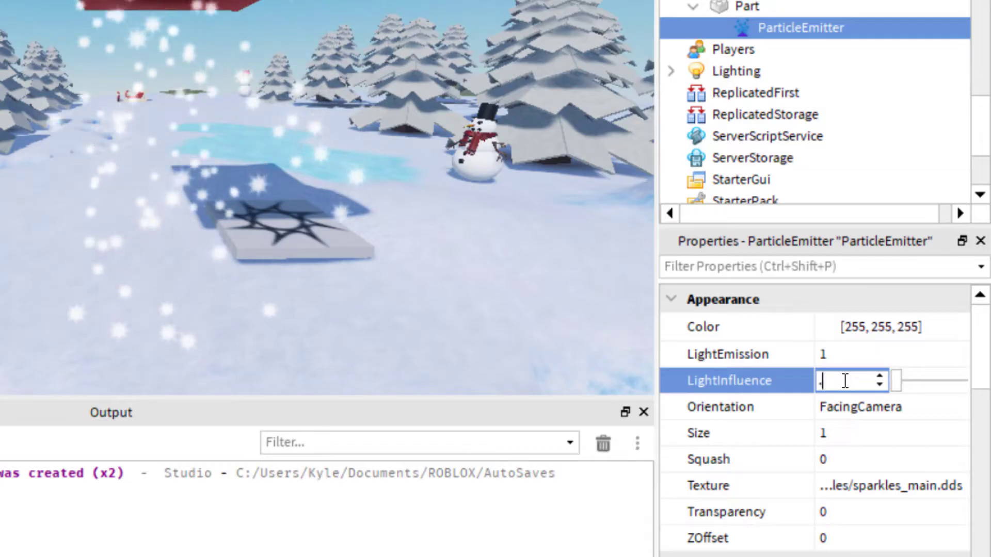
pyautogui.write('5')
pyautogui.press('Return')
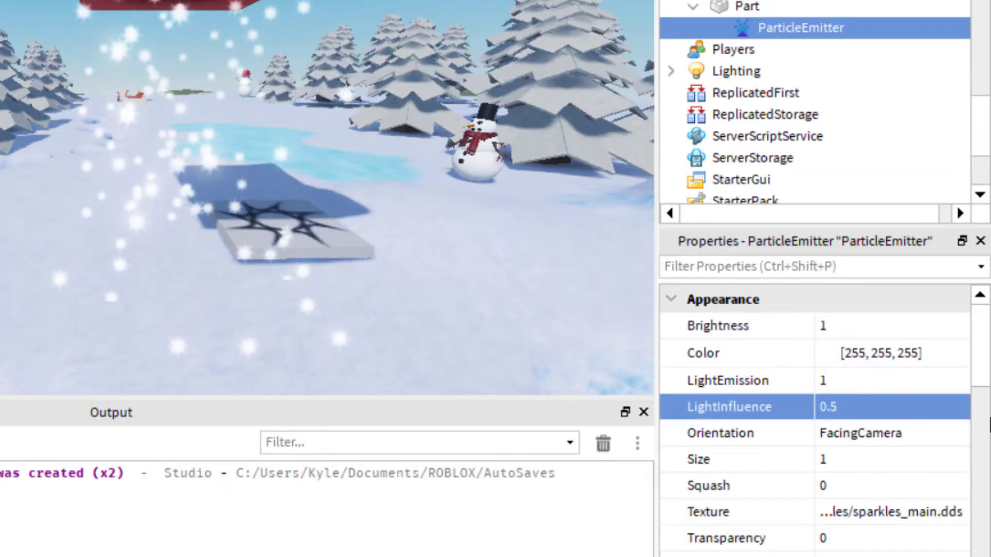
# Try a Size of 5 for the emitter's particles
pyautogui.scroll(-1, 843, 413)
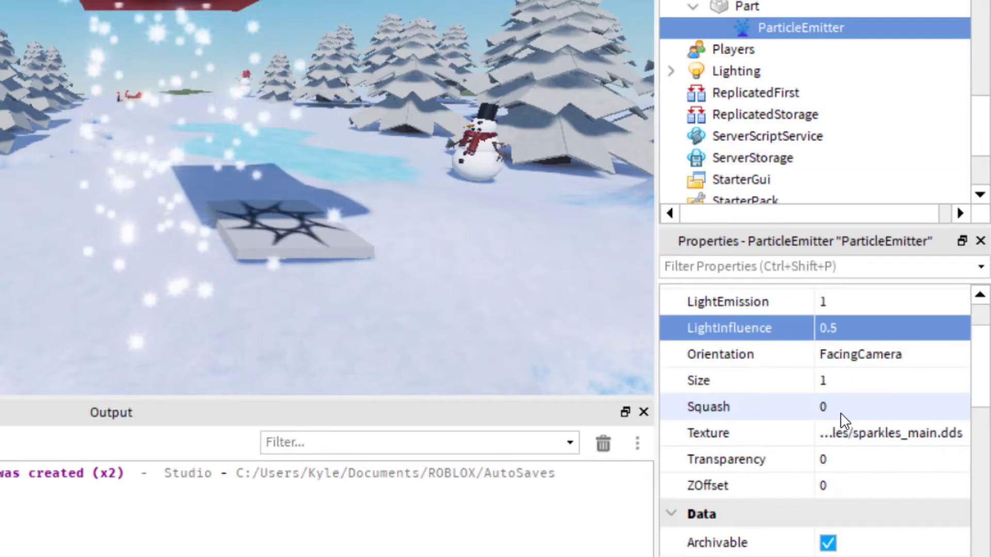
pyautogui.click(835, 382)
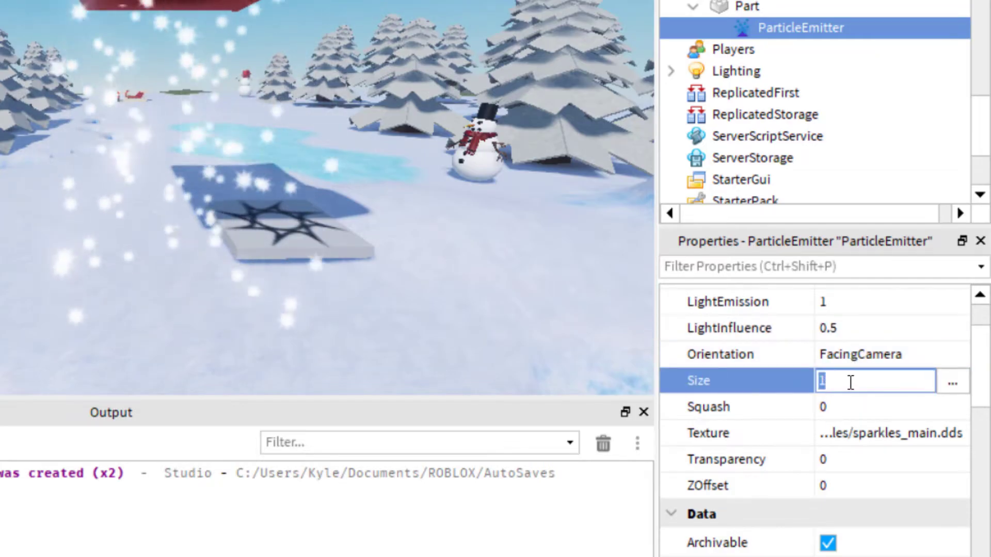
pyautogui.press('Return')
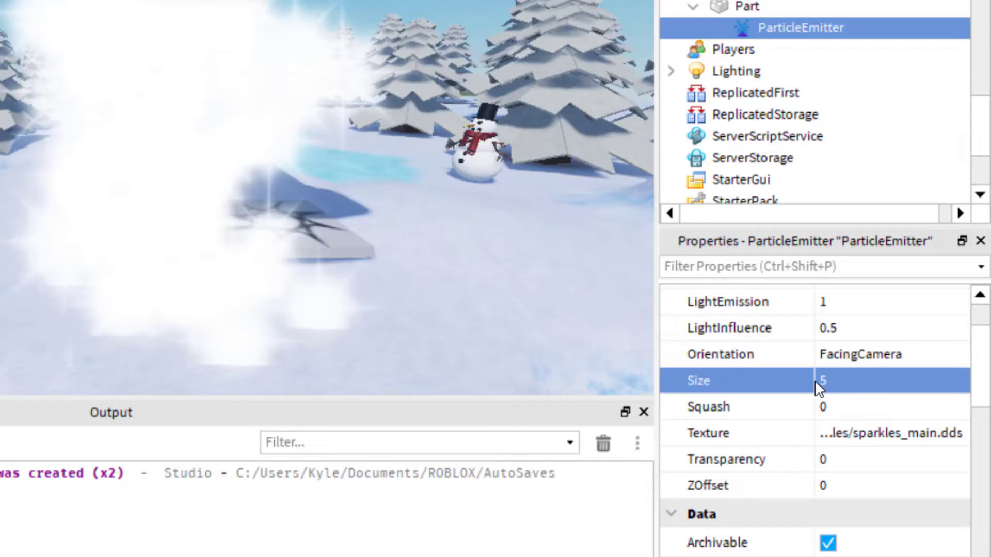
# Set the Size of the emitter's particles to 0.5
pyautogui.click(832, 382)
pyautogui.write('0.5')
pyautogui.press('Return')
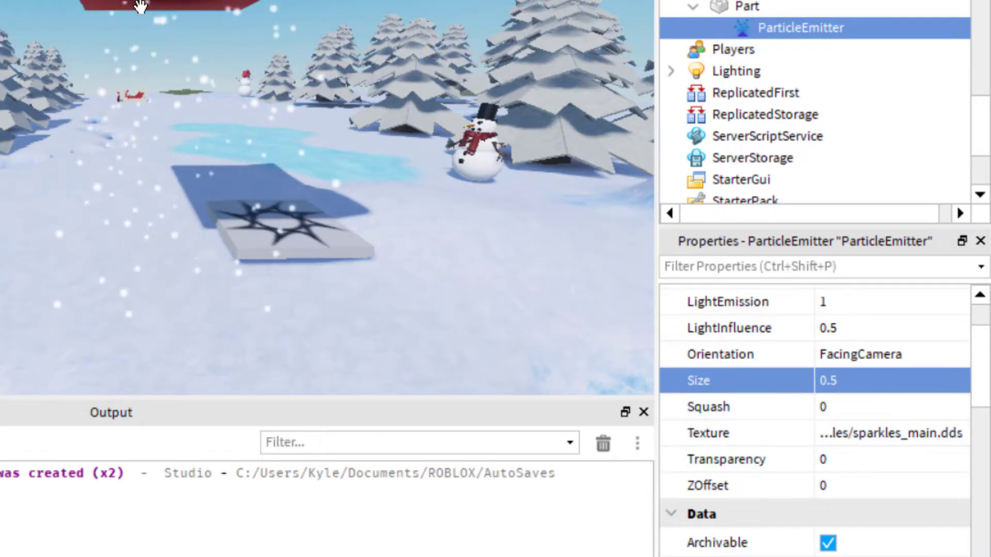
# Try a Squash value of 2 on the particles, and reset Squash to 0
pyautogui.click(833, 407)
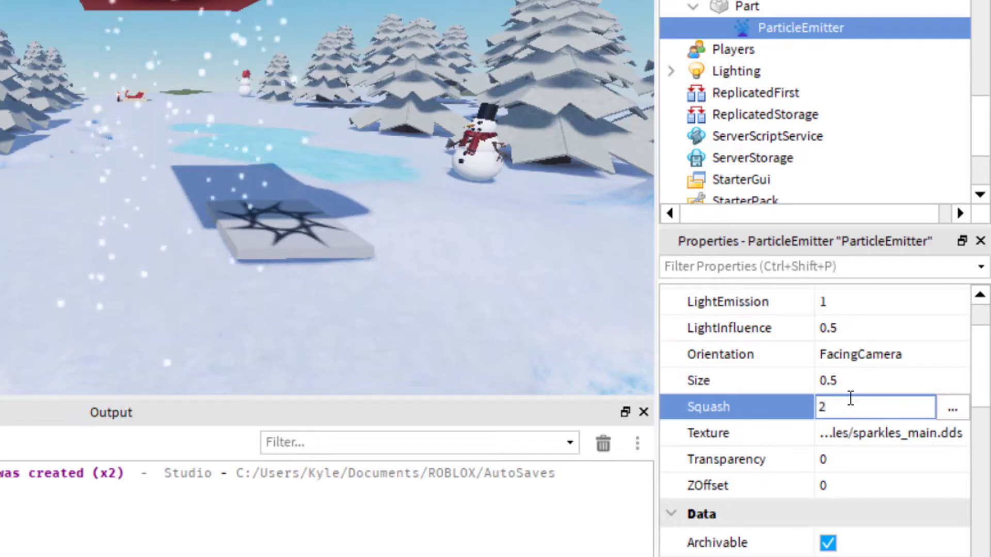
pyautogui.press('Return')
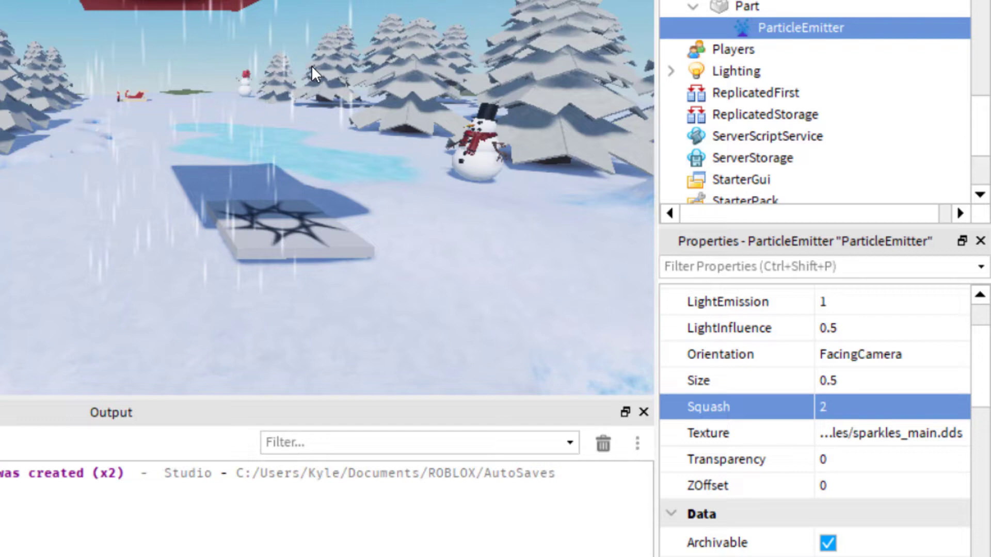
pyautogui.click(825, 407)
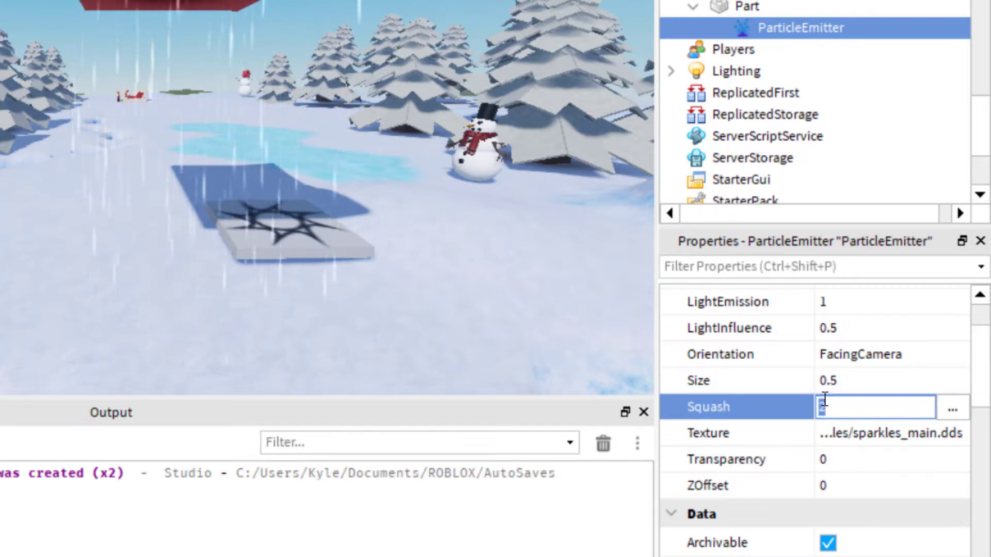
pyautogui.write('0')
pyautogui.press('Return')
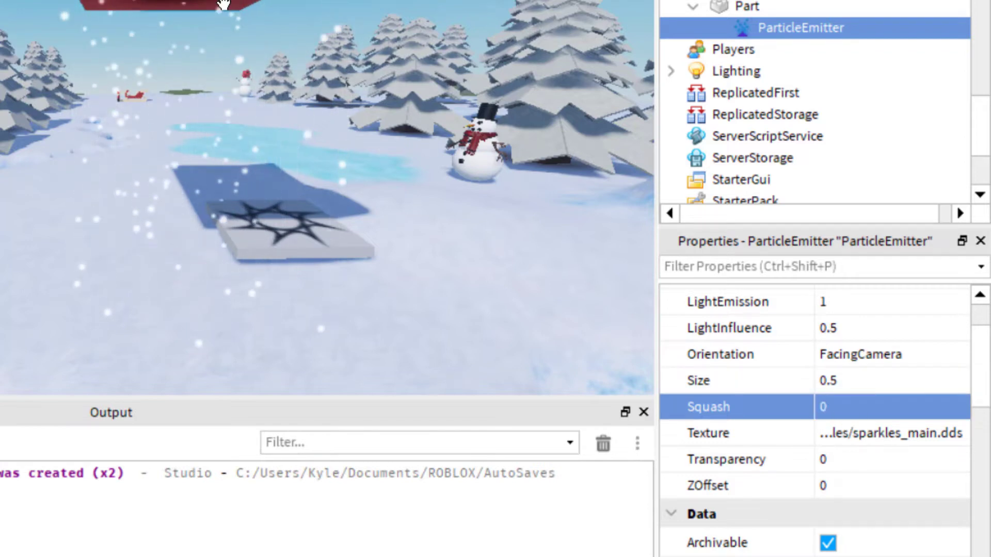
# Replace the ParticleEmitter's sparkle texture with the asset ID 118641183
pyautogui.scroll(-1, 867, 365)
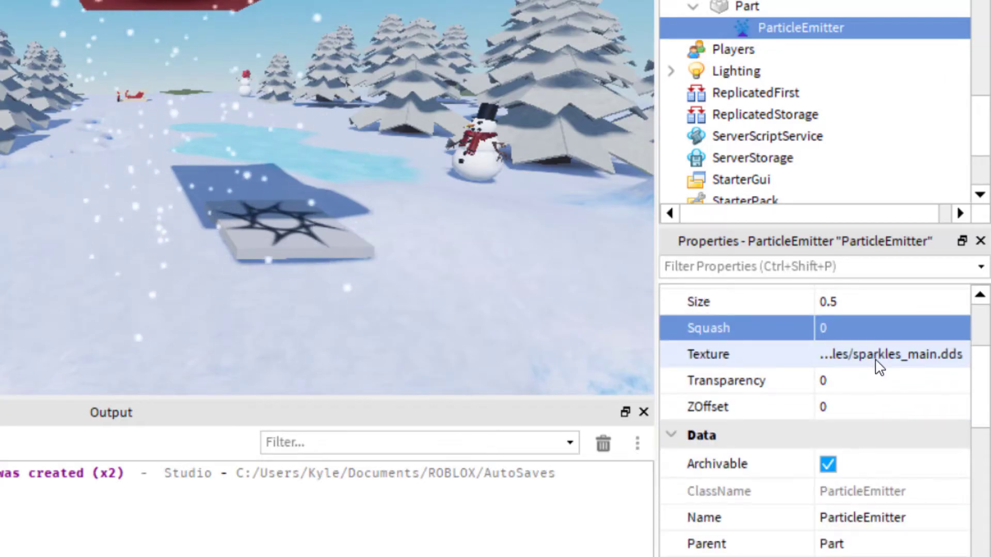
pyautogui.click(879, 367)
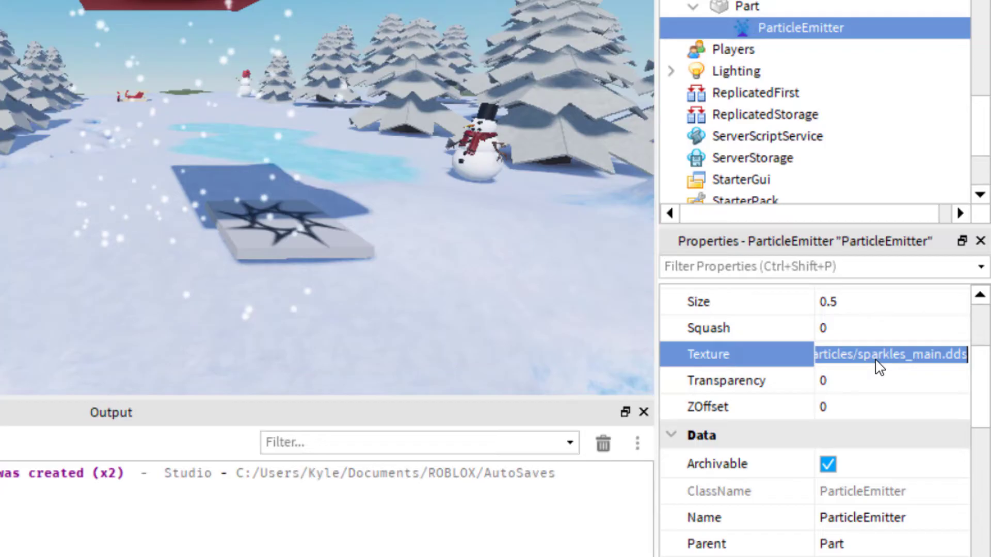
pyautogui.write('118641183')
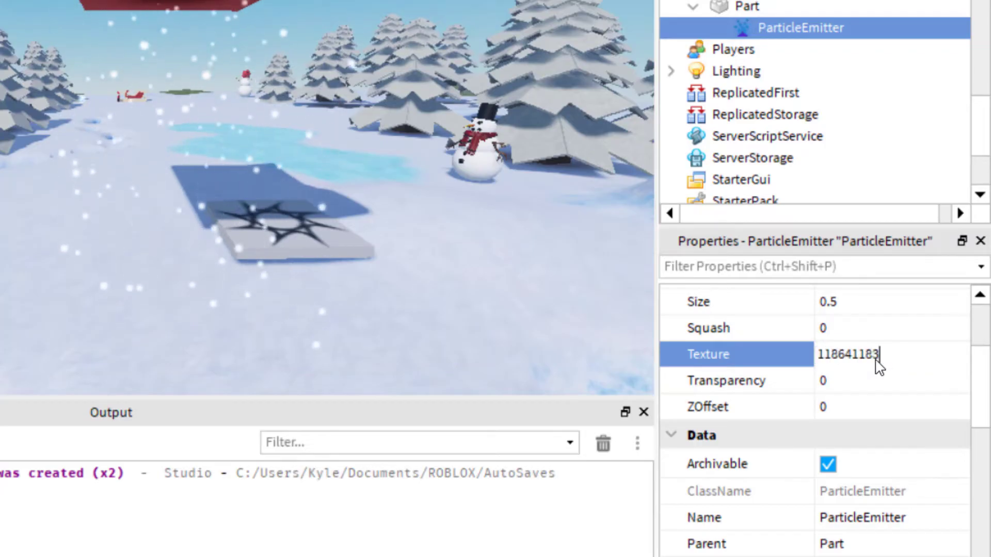
pyautogui.press('Return')
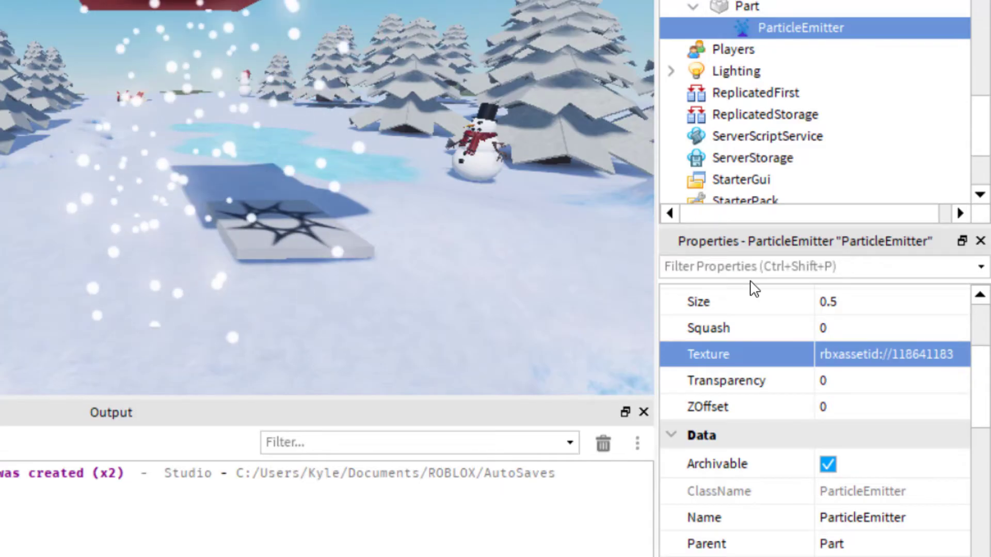
# Set the ParticleEmitter's Brightness to 0.5
pyautogui.scroll(3, 890, 431)
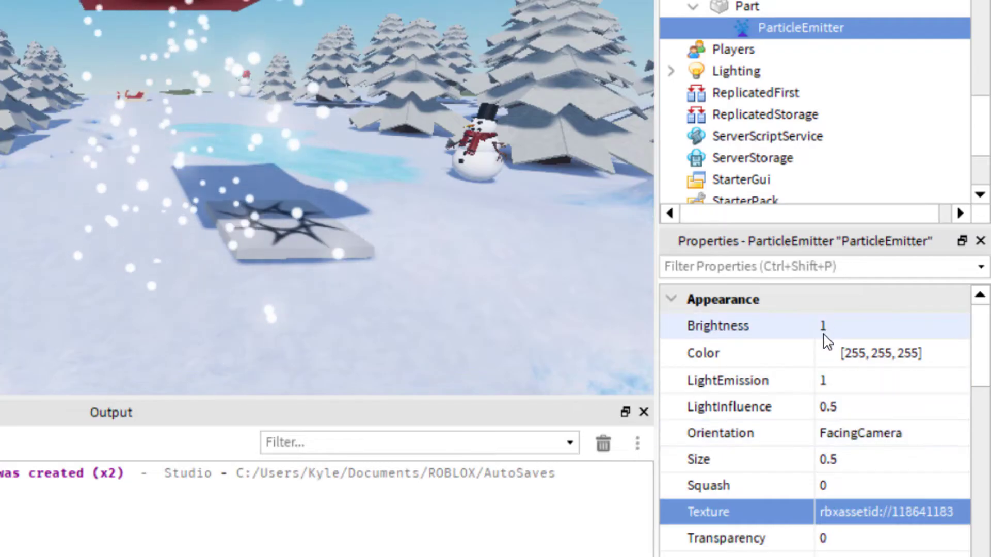
pyautogui.click(837, 332)
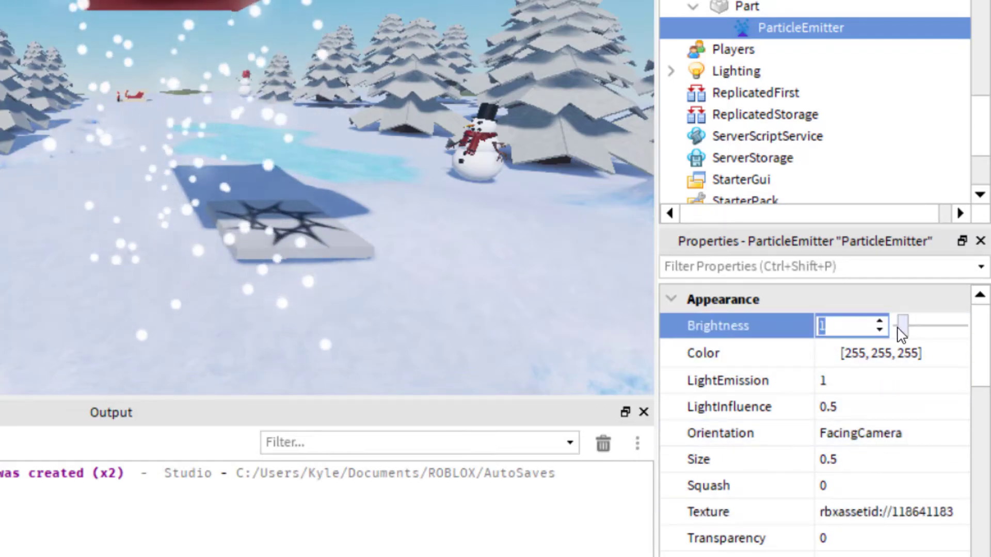
pyautogui.write('.5')
pyautogui.press('Return')
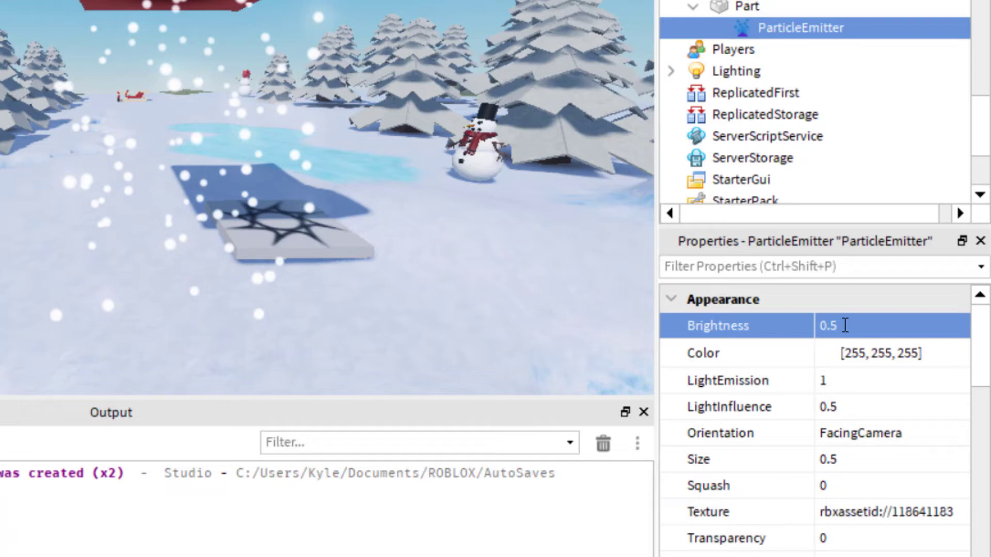
# Try a LightEmission of 0.5 on the ParticleEmitter, and set LightEmission to 0
pyautogui.click(841, 383)
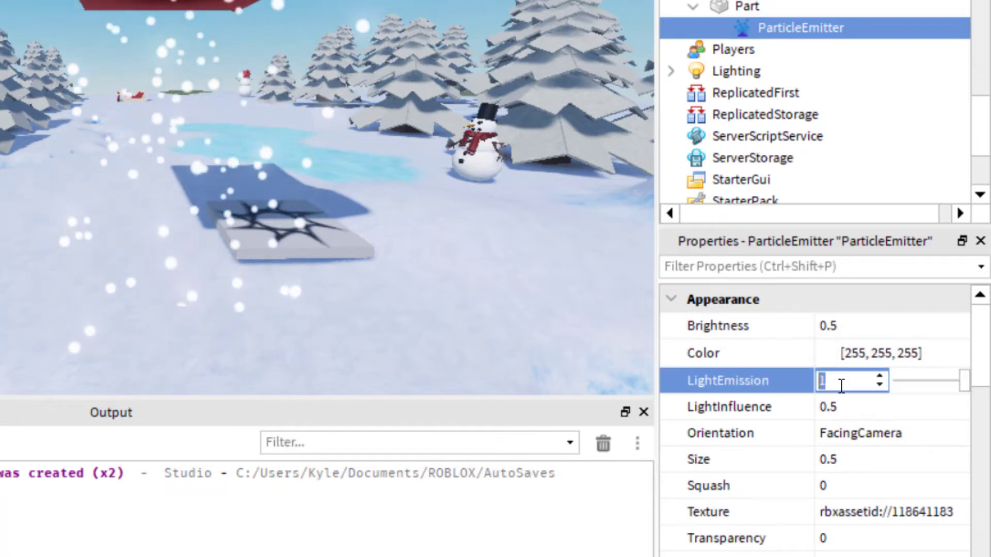
pyautogui.write('.5')
pyautogui.press('Return')
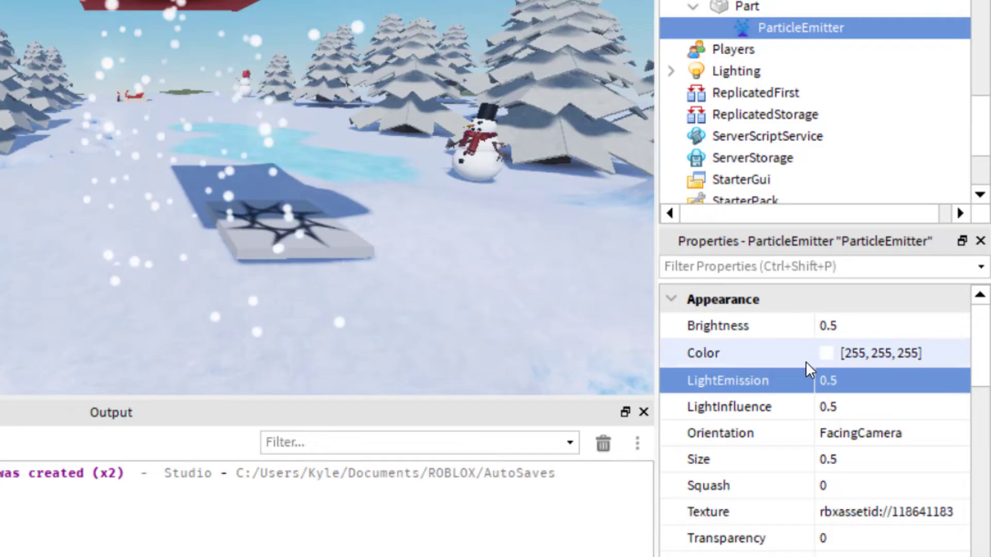
pyautogui.click(839, 383)
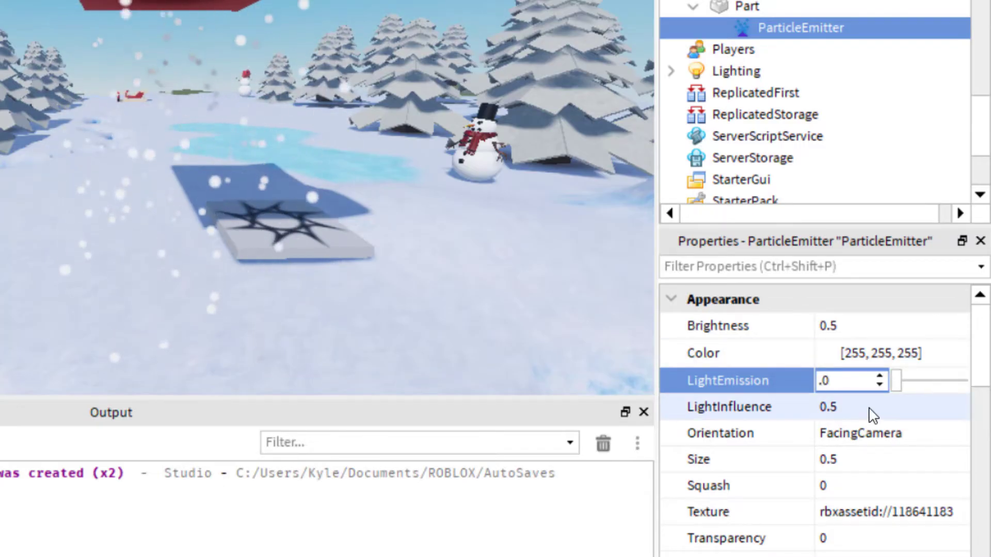
# Try Transparency values of 0.5 and 1 on the particles, and set Transparency back to 0.5
pyautogui.scroll(-2, 871, 416)
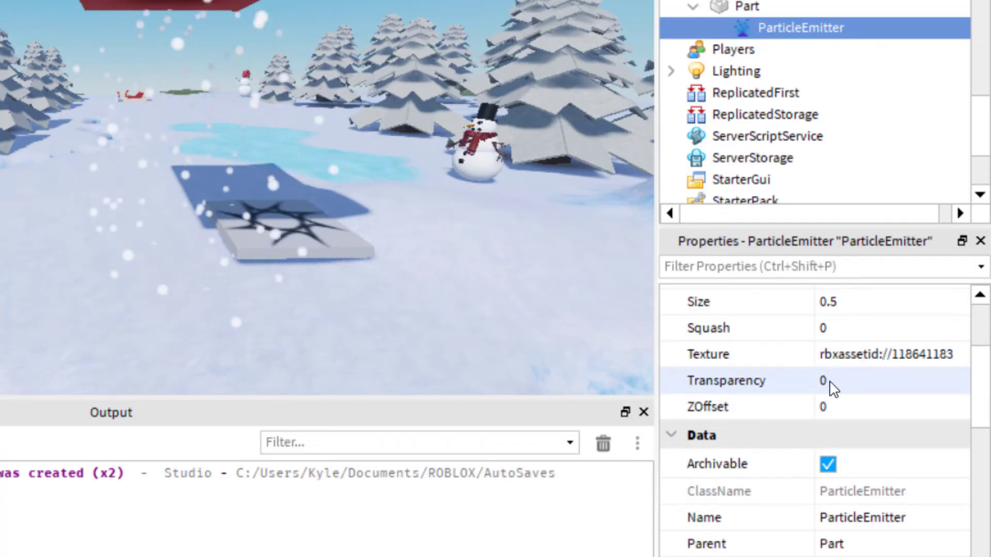
pyautogui.click(829, 383)
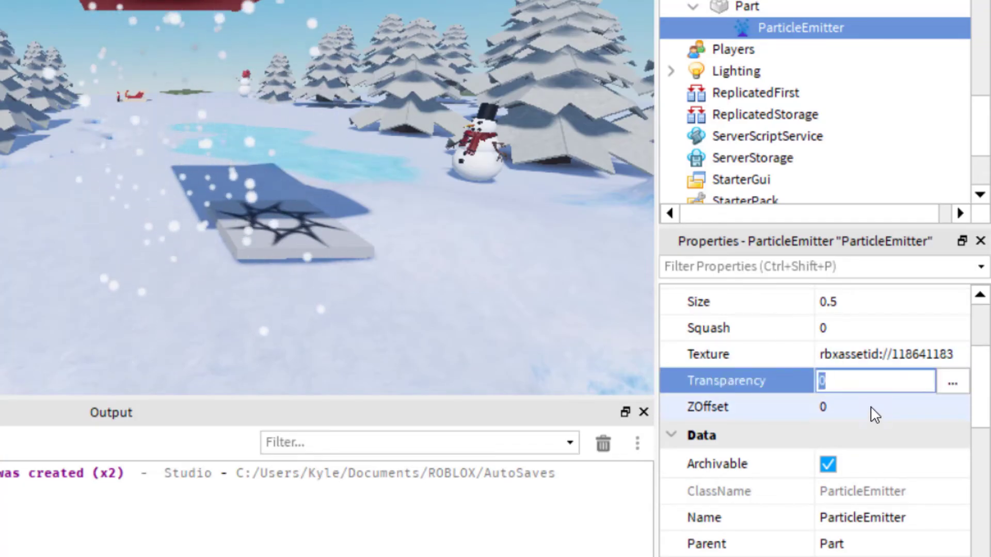
pyautogui.write('.5')
pyautogui.press('Return')
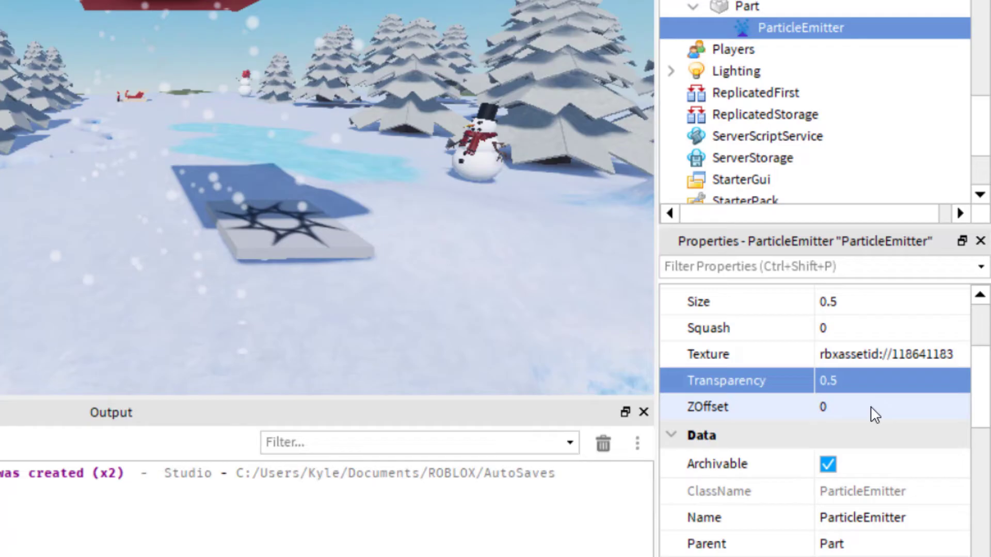
pyautogui.click(826, 382)
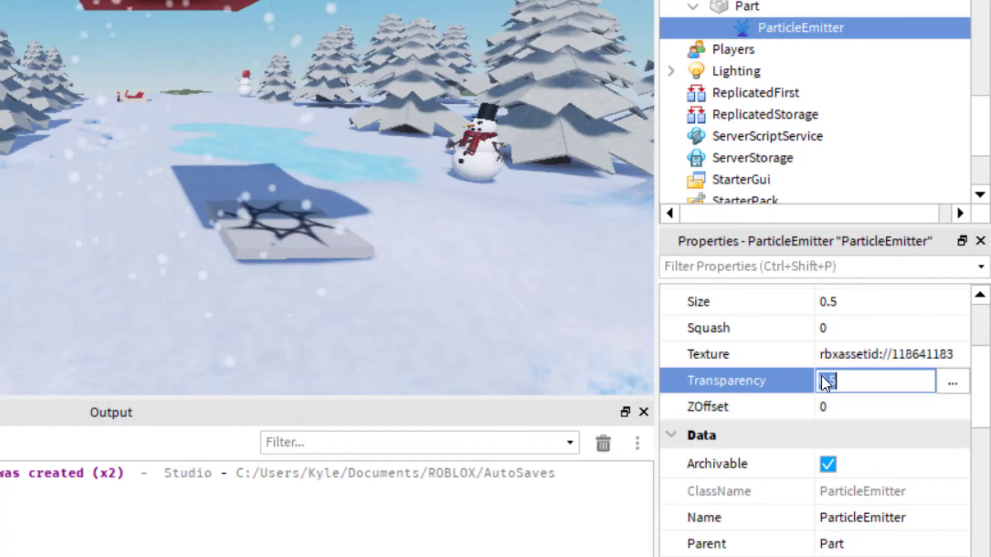
pyautogui.write('1')
pyautogui.press('Return')
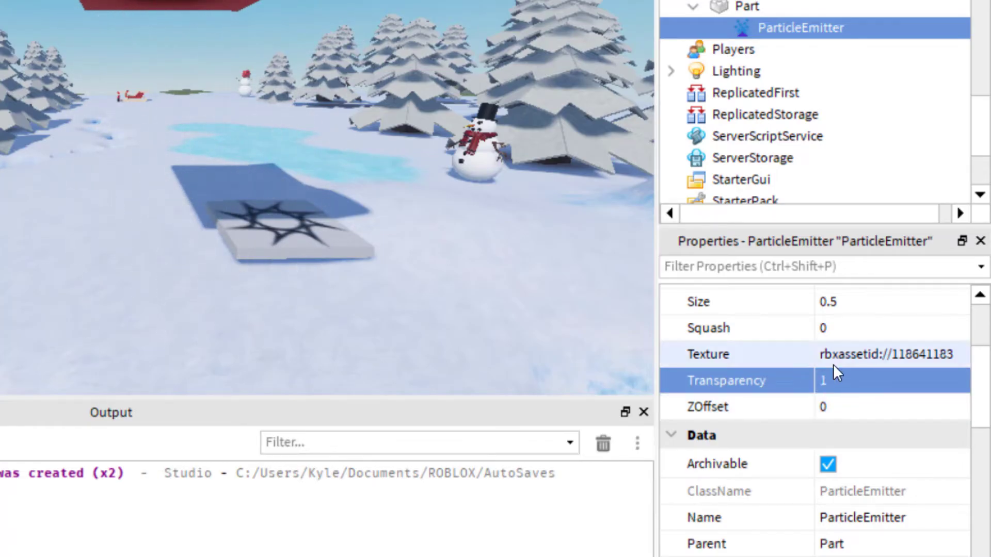
pyautogui.click(837, 380)
pyautogui.write('.5')
pyautogui.press('Return')
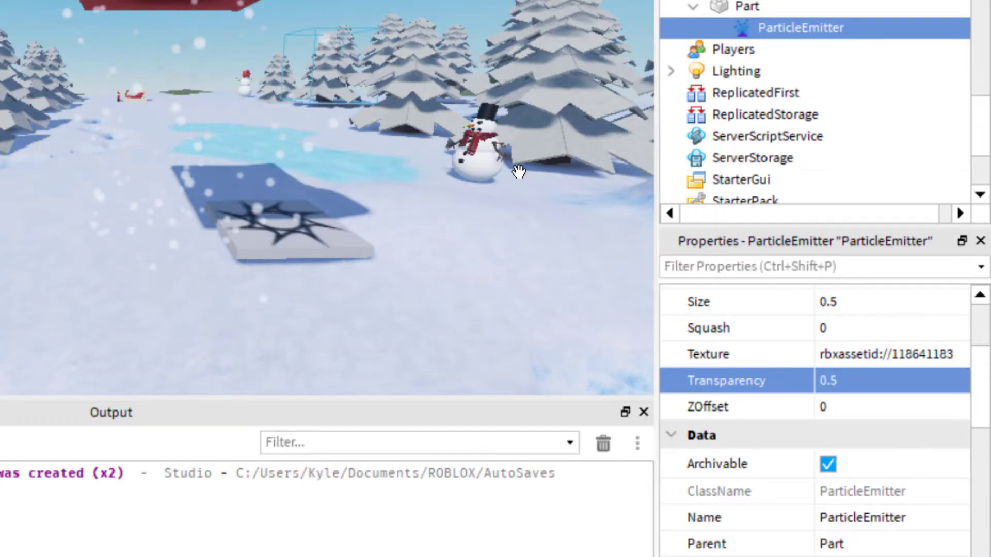
pyautogui.scroll(-3, 887, 432)
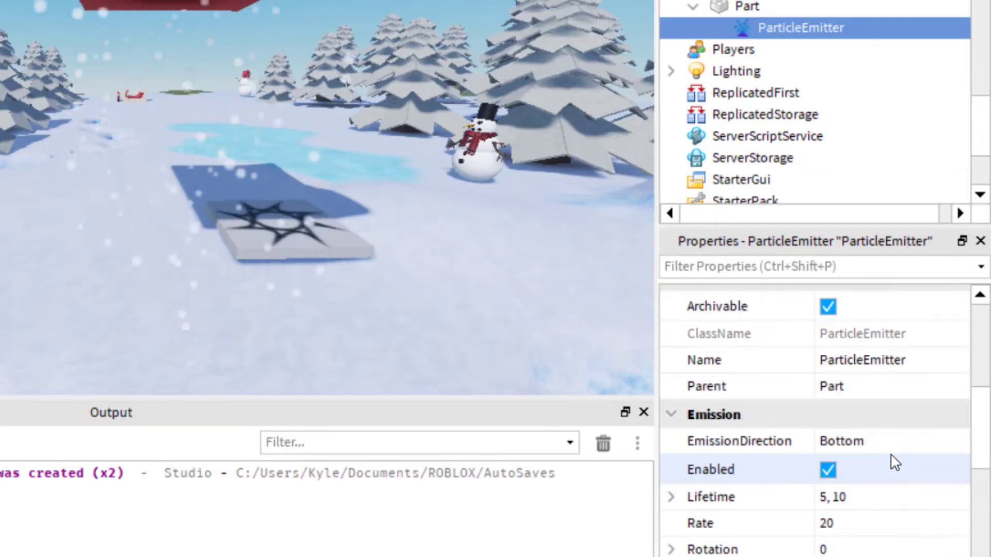
pyautogui.scroll(-2, 880, 443)
pyautogui.scroll(2, 789, 330)
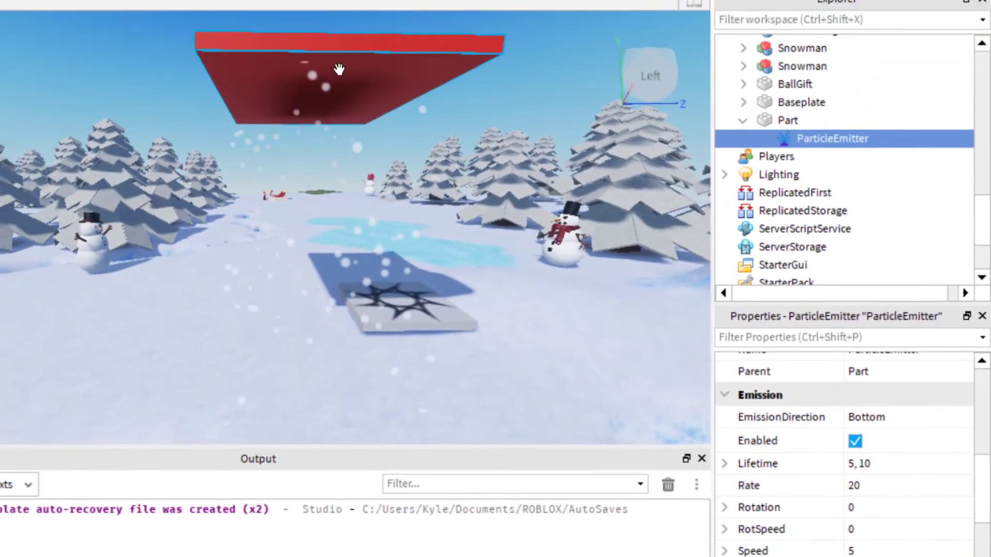
# Raise the red emitter part higher above the map, to a height of about 49 studs
pyautogui.click(327, 54)
pyautogui.press('e')
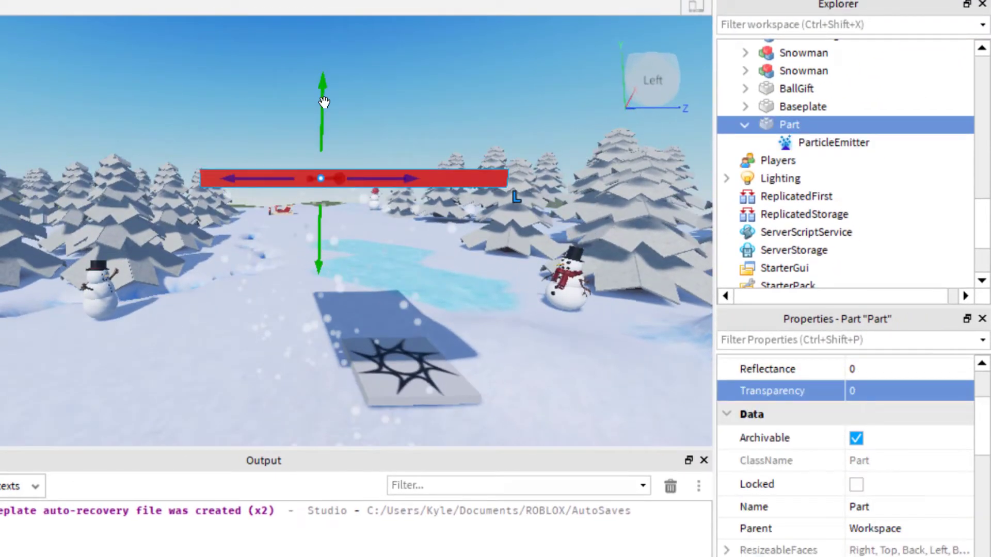
pyautogui.moveTo(324, 102); pyautogui.dragTo(316, 54)
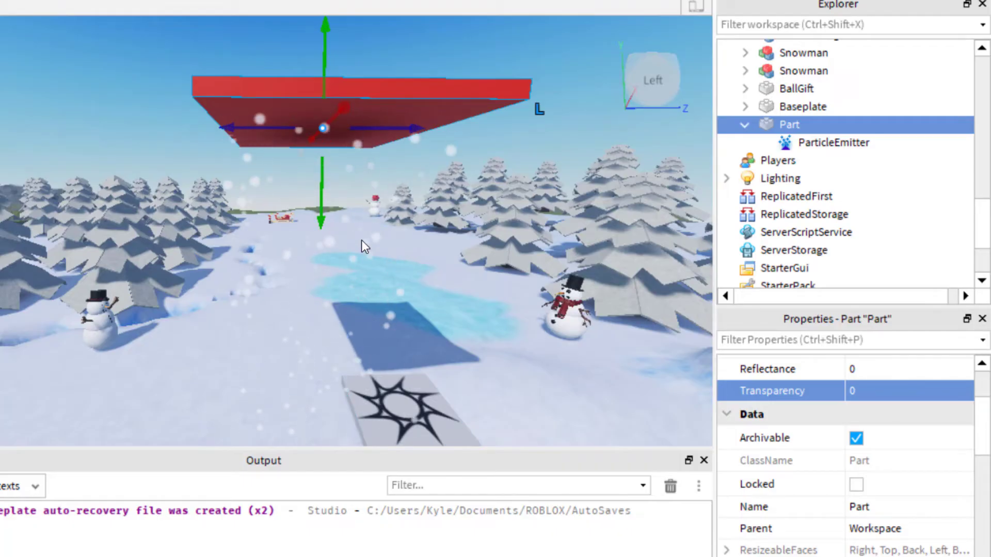
pyautogui.scroll(-3, 907, 490)
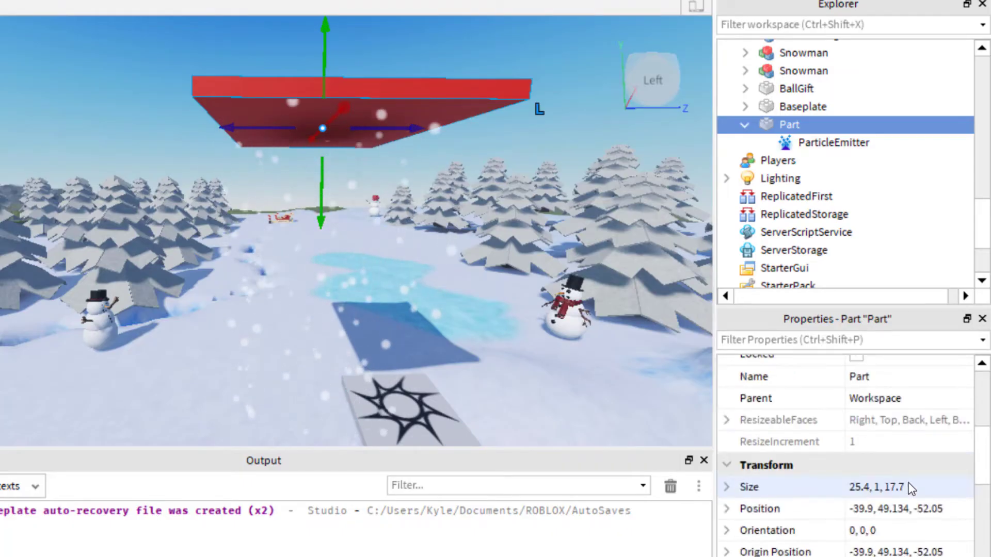
pyautogui.scroll(3, 908, 485)
pyautogui.scroll(1, 908, 480)
pyautogui.scroll(-3, 903, 480)
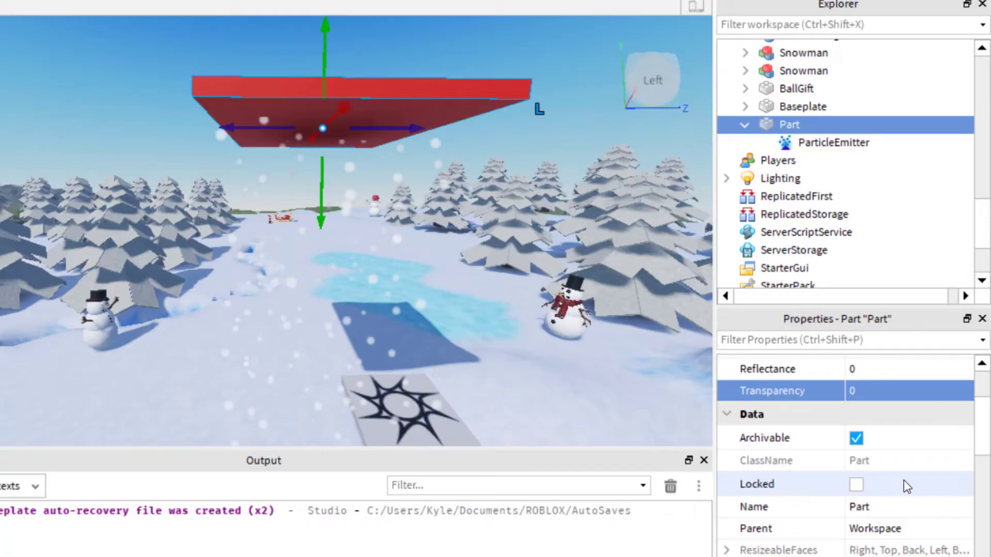
# Try a Lifetime of 50 on the red part's ParticleEmitter, and increase Lifetime to 100
pyautogui.click(834, 143)
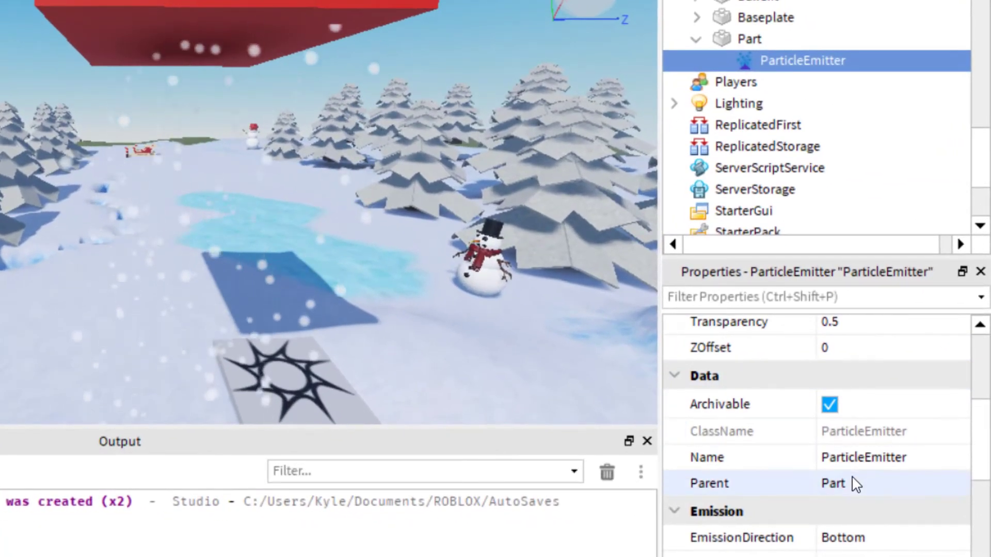
pyautogui.scroll(-2, 857, 487)
pyautogui.click(849, 437)
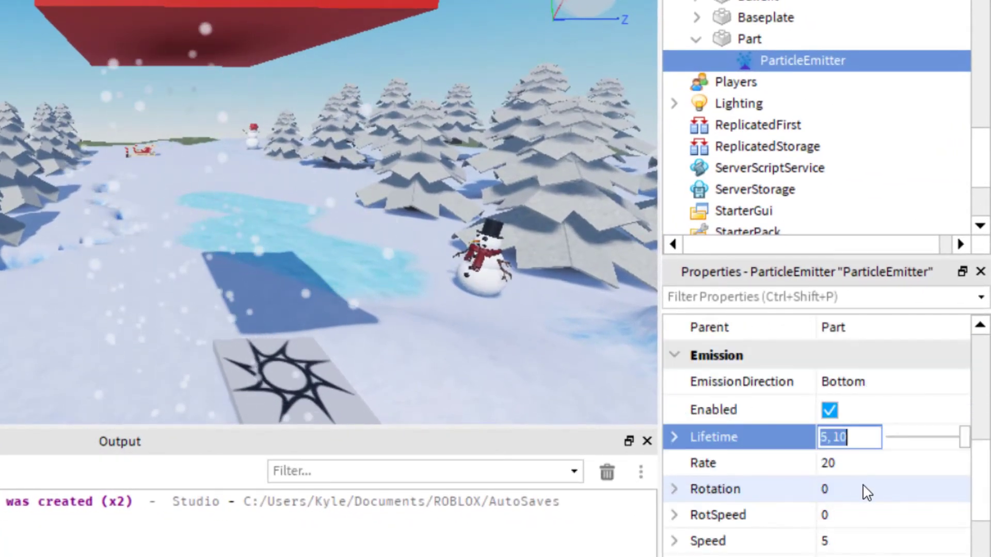
pyautogui.press('Return')
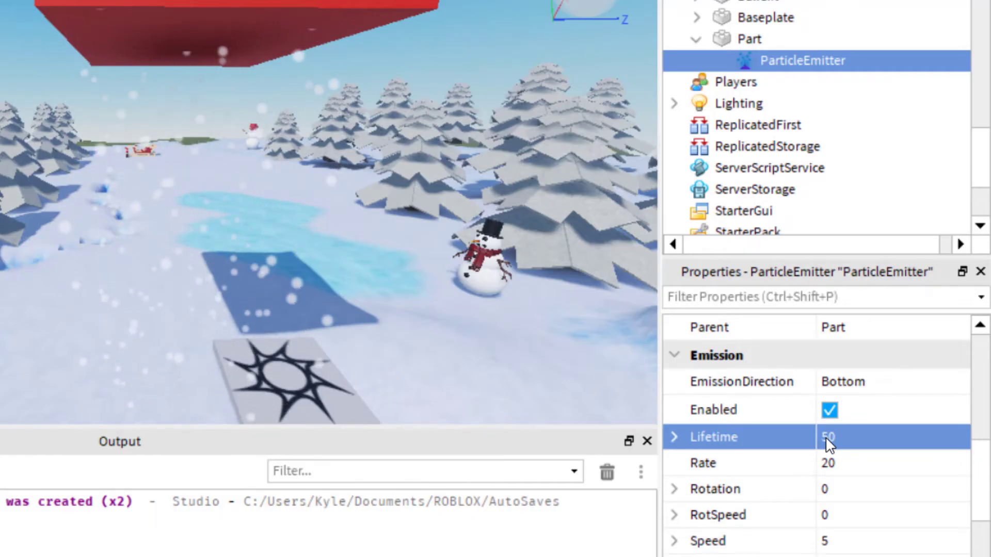
pyautogui.click(826, 438)
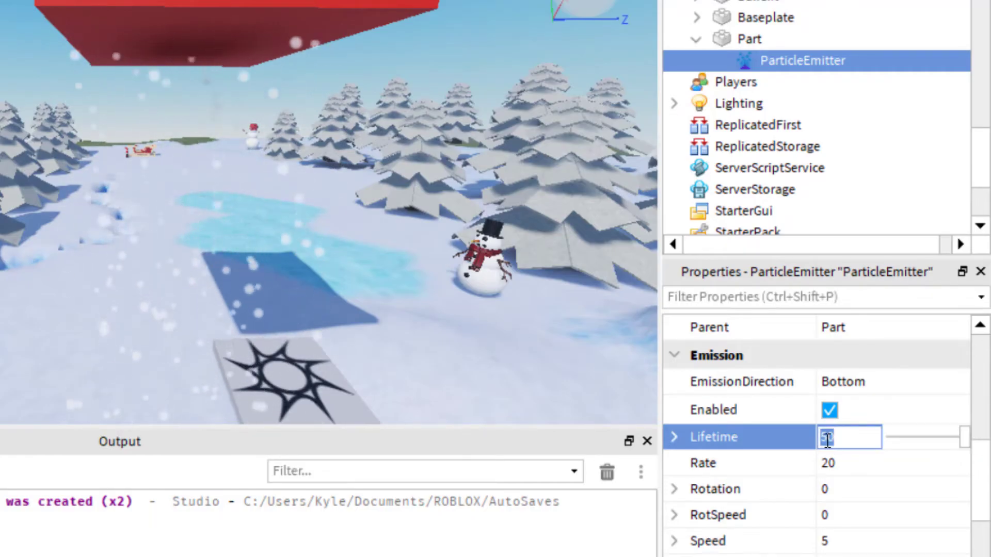
pyautogui.press('Return')
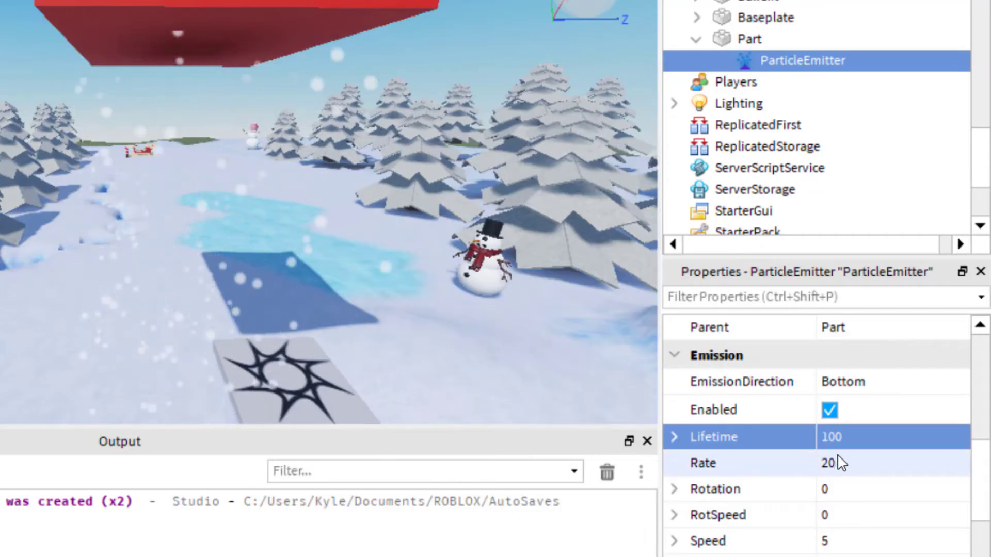
# Try a Rate of 50 on the ParticleEmitter, and increase Rate to 500
pyautogui.click(840, 463)
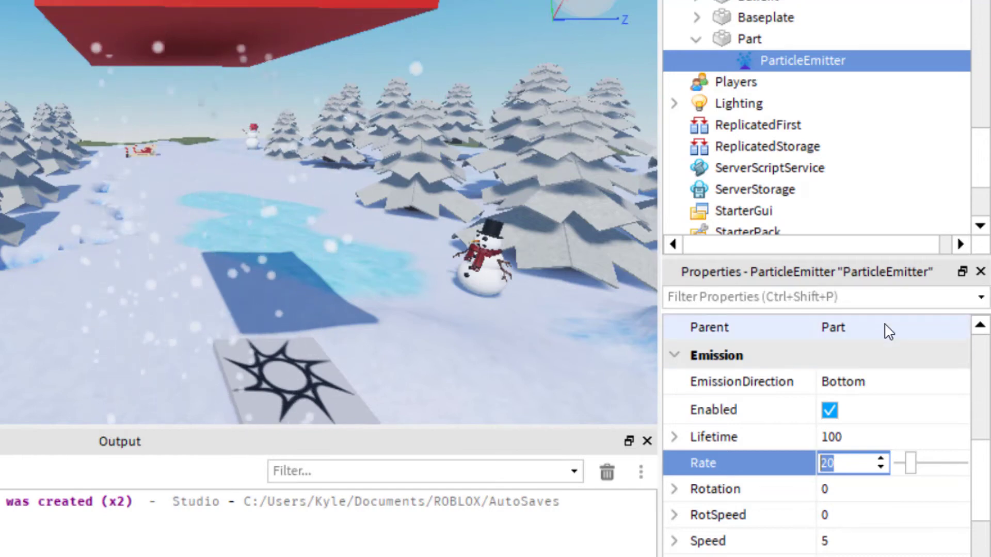
pyautogui.write('50')
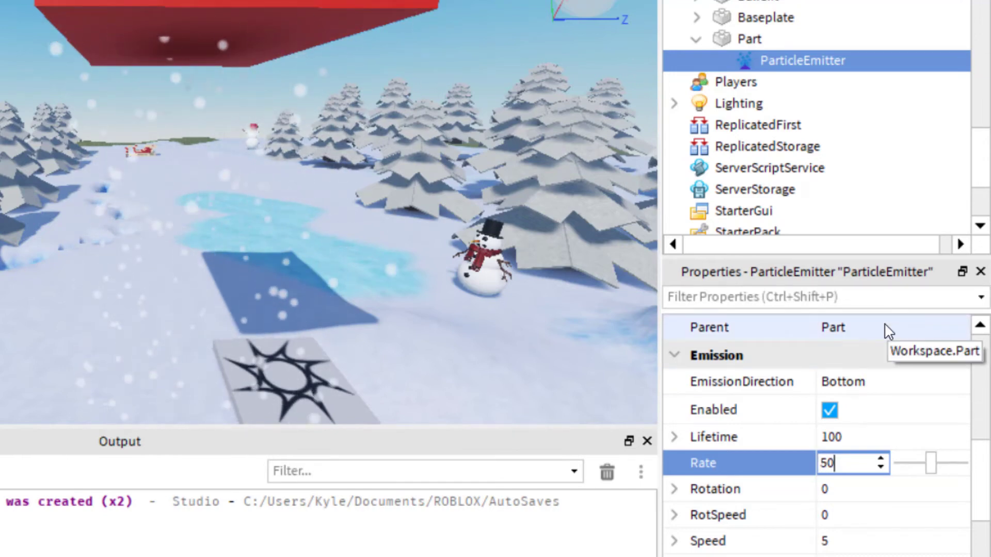
pyautogui.press('Return')
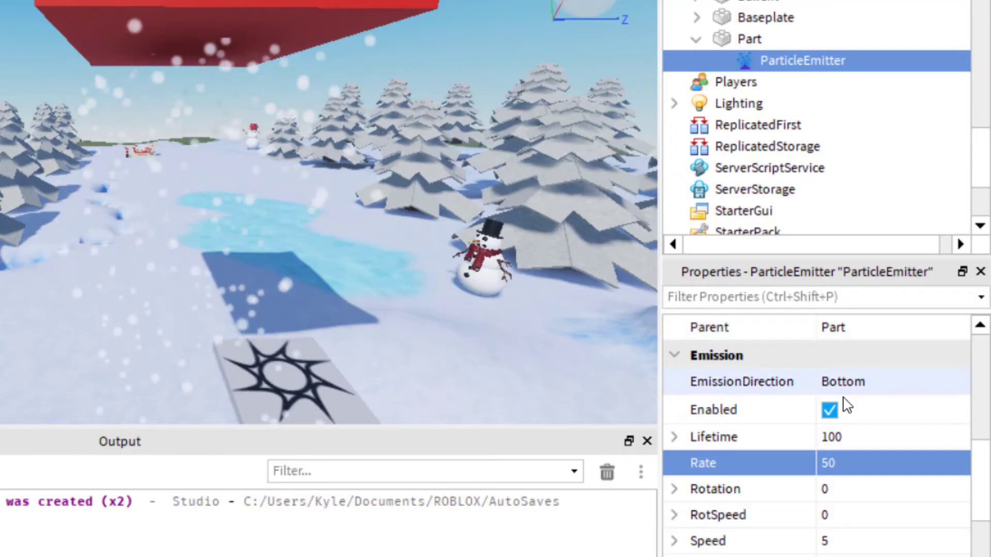
pyautogui.click(820, 463)
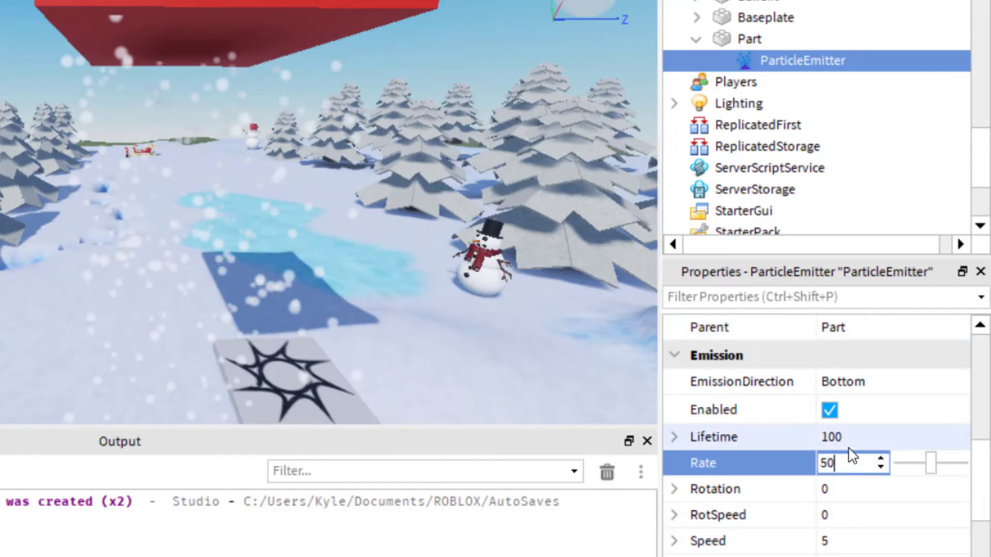
pyautogui.write('500')
pyautogui.press('Return')
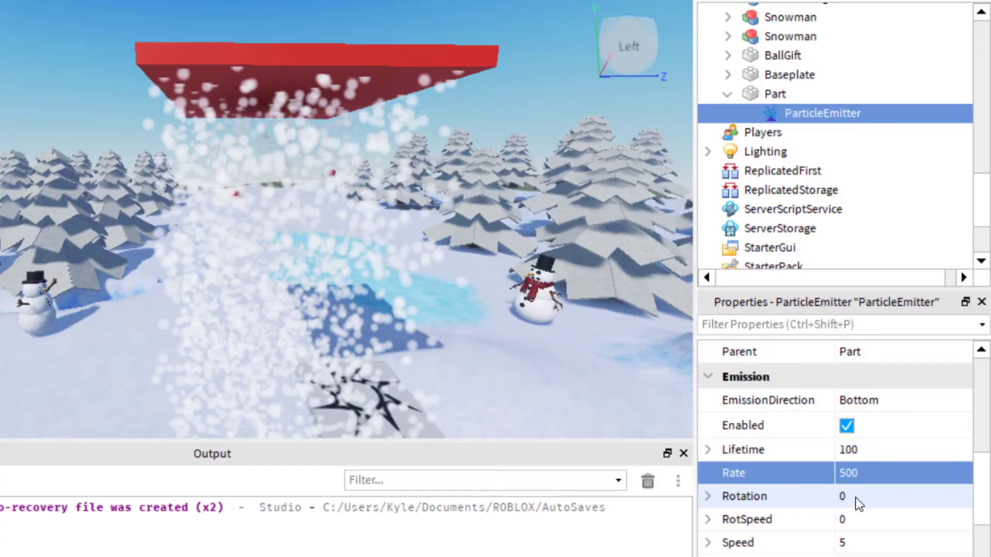
pyautogui.scroll(-3, 858, 503)
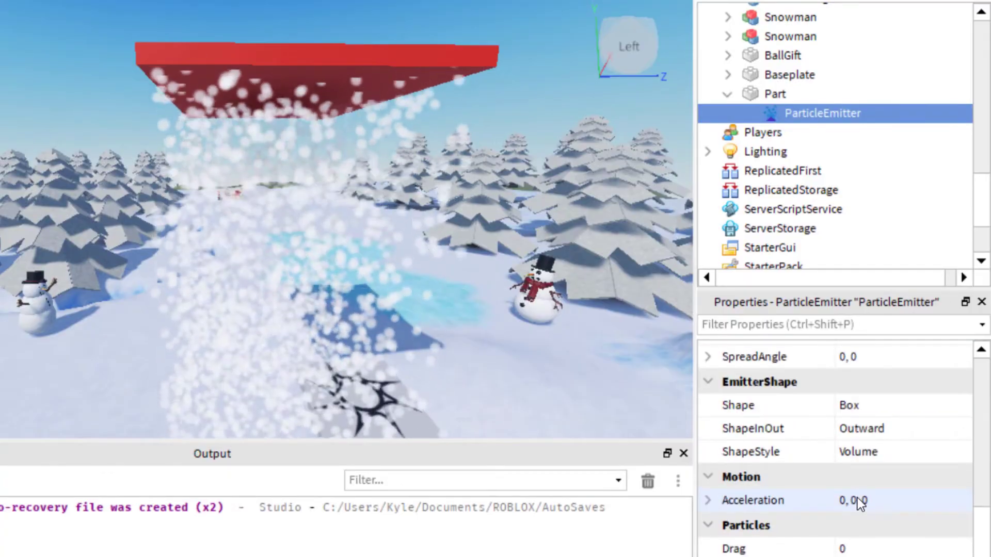
pyautogui.scroll(-2, 854, 498)
pyautogui.scroll(-1, 857, 434)
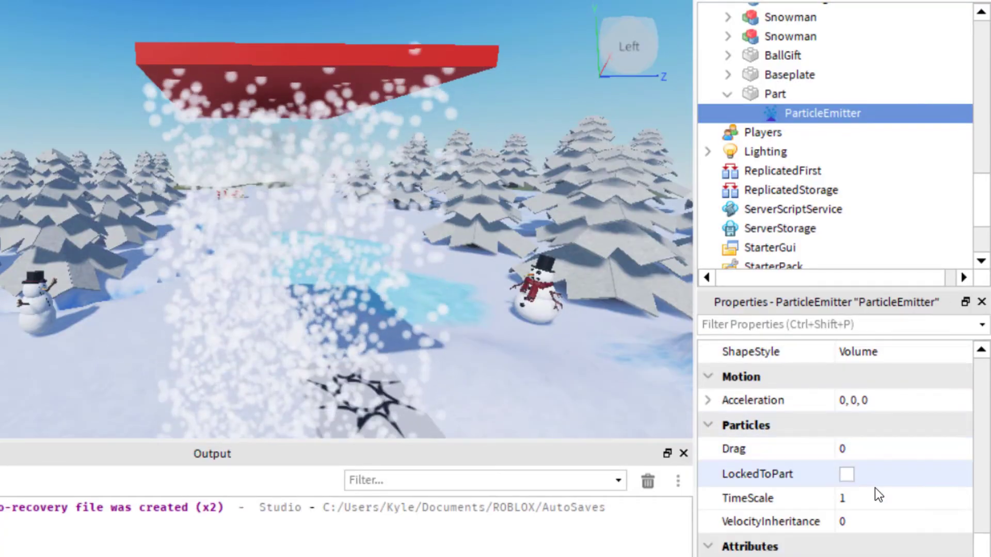
pyautogui.scroll(3, 860, 514)
pyautogui.scroll(1, 859, 511)
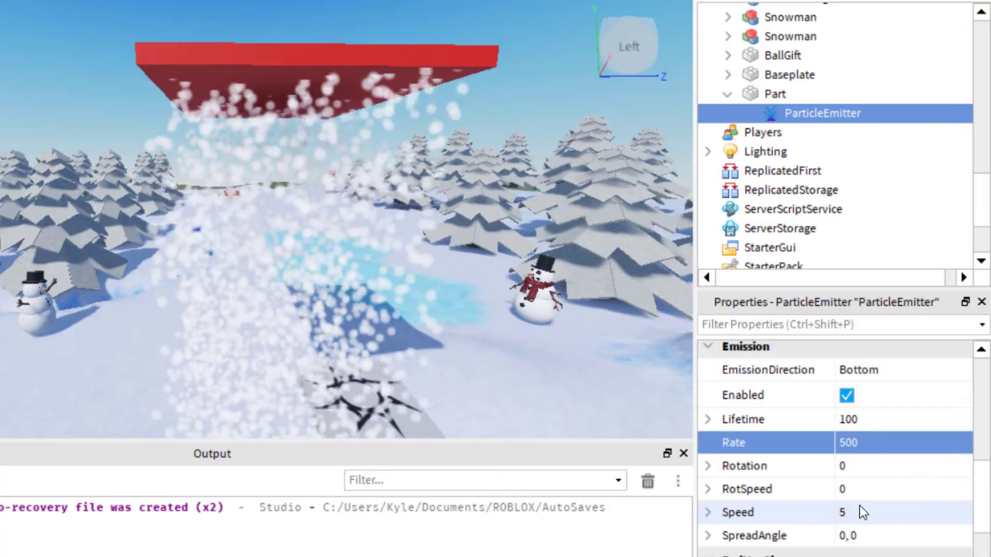
pyautogui.scroll(2, 836, 501)
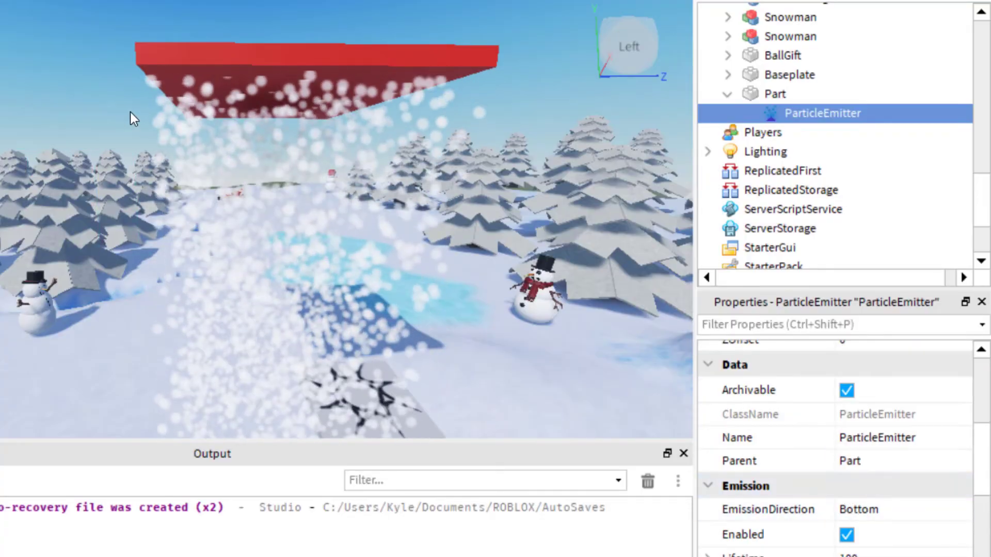
# Scale the red emitter part wider along its Z axis, well beyond the spawn area on both sides
pyautogui.click(209, 62)
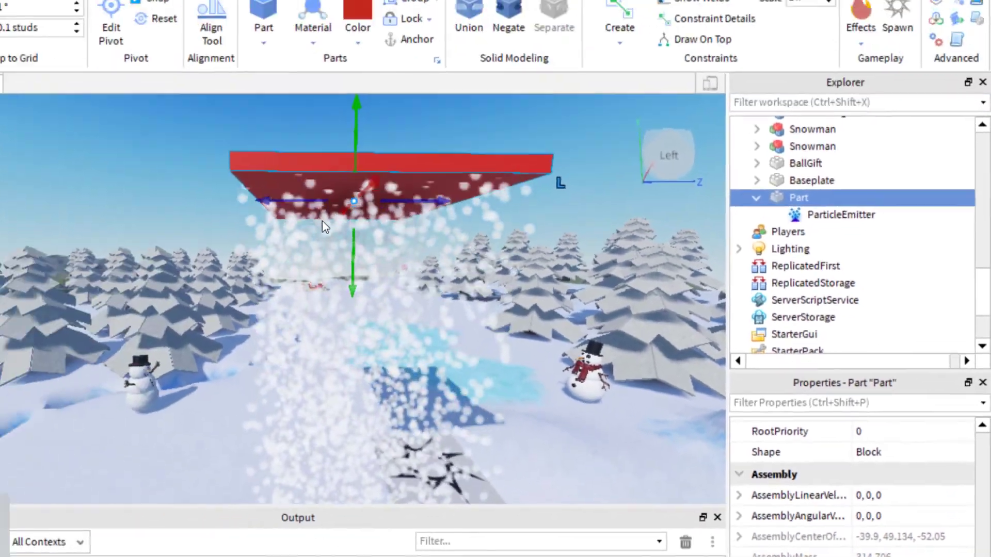
pyautogui.press('e')
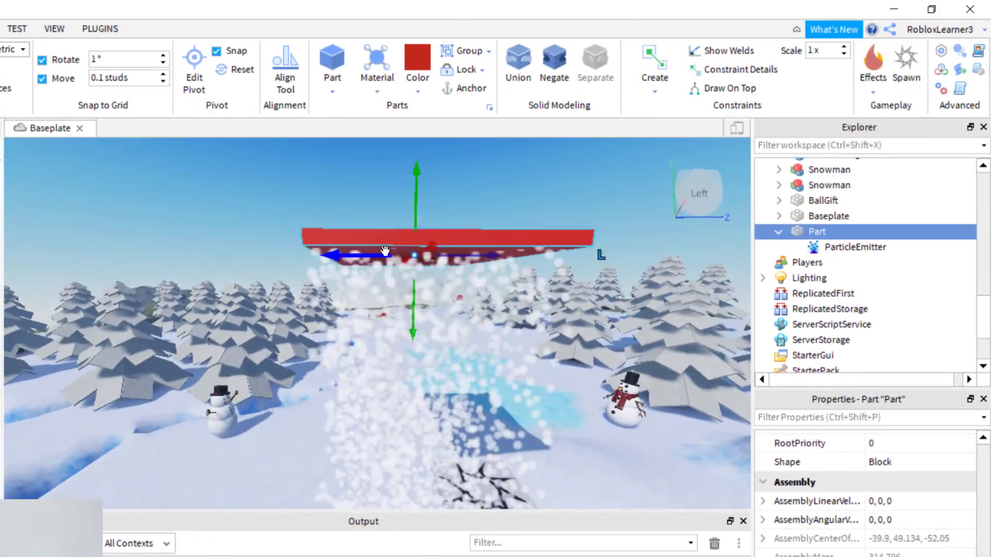
pyautogui.press('q')
pyautogui.press('w')
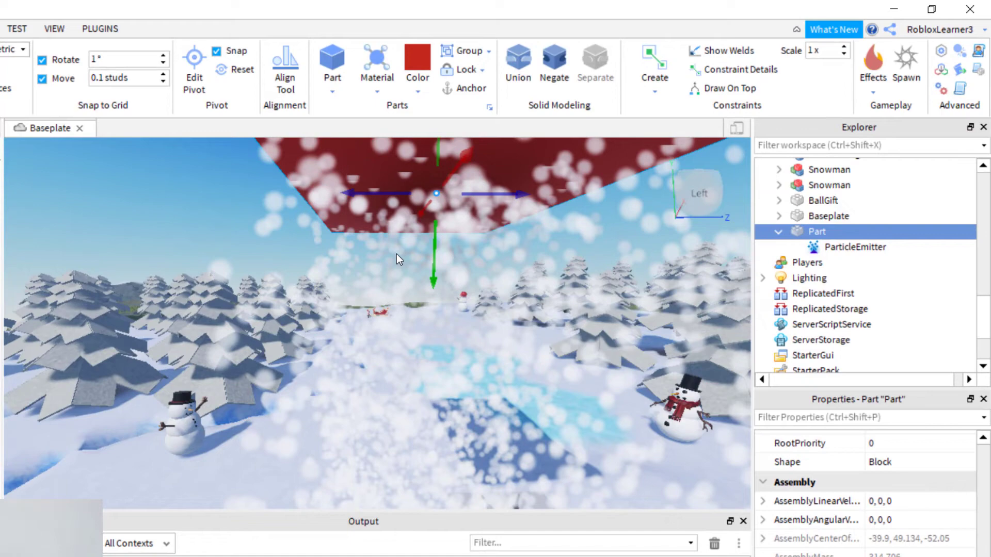
pyautogui.press('a')
pyautogui.press('e')
pyautogui.press('s')
pyautogui.press('d')
pyautogui.hotkey('ctrl', '3')
pyautogui.moveTo(503, 366); pyautogui.dragTo(718, 366)
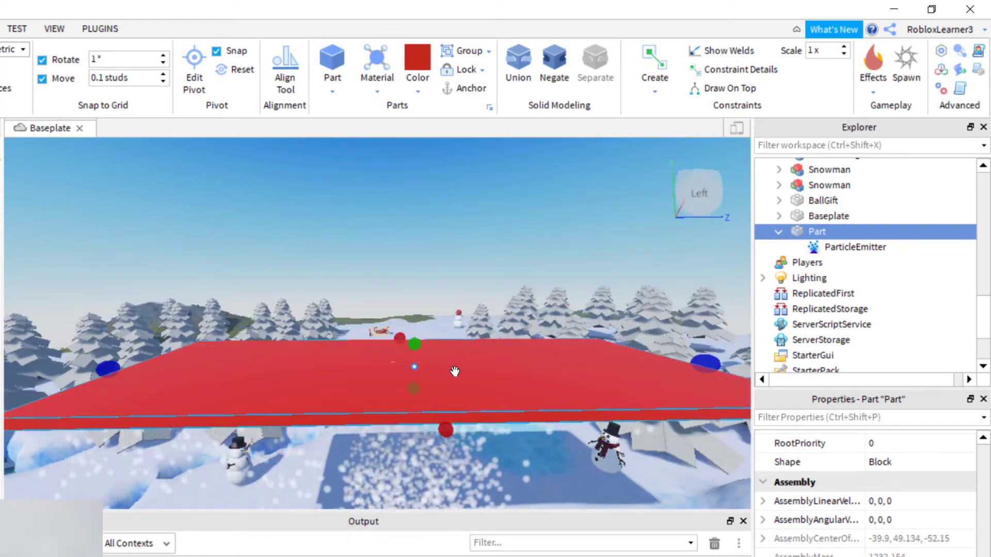
# Stretch the red emitter part lengthwise along its X axis over the snowy map toward the far trees
pyautogui.press('s')
pyautogui.press('w')
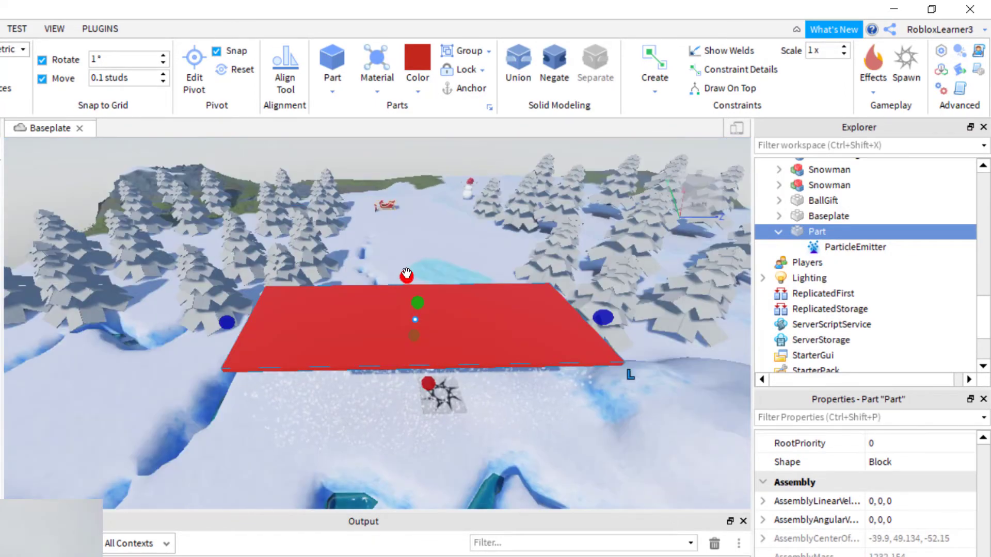
pyautogui.click(465, 88)
pyautogui.moveTo(415, 118); pyautogui.dragTo(400, 136)
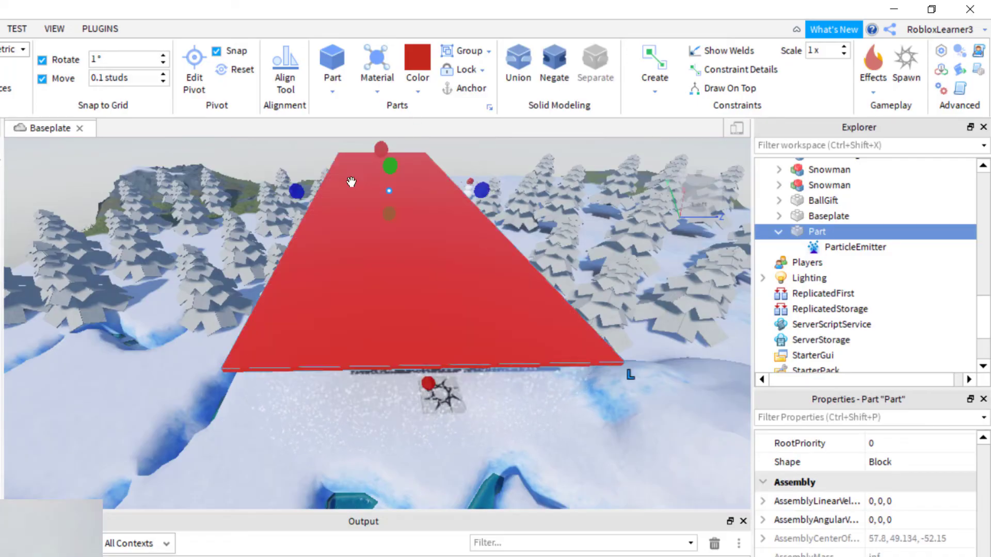
# Scale the red emitter part outward along Z on both sides and along X at its near end, to about 236 × 1 × 276 studs
pyautogui.moveTo(298, 189); pyautogui.dragTo(130, 197)
pyautogui.moveTo(483, 198); pyautogui.dragTo(798, 187)
pyautogui.moveTo(591, 388); pyautogui.dragTo(621, 522)
pyautogui.press('d')
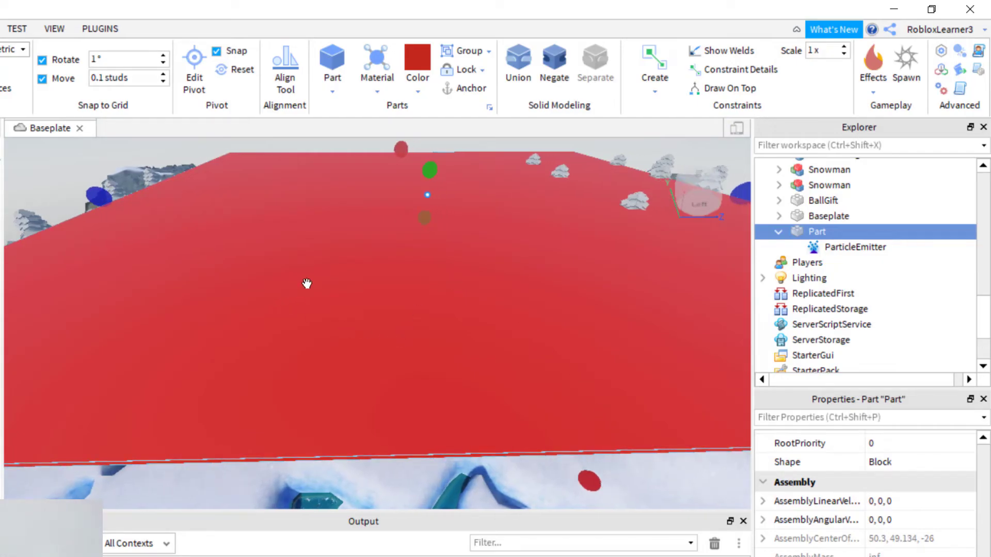
# Move the red emitter part straight up above the trees, to a Y position of about 69 studs
pyautogui.hotkey('ctrl', '2')
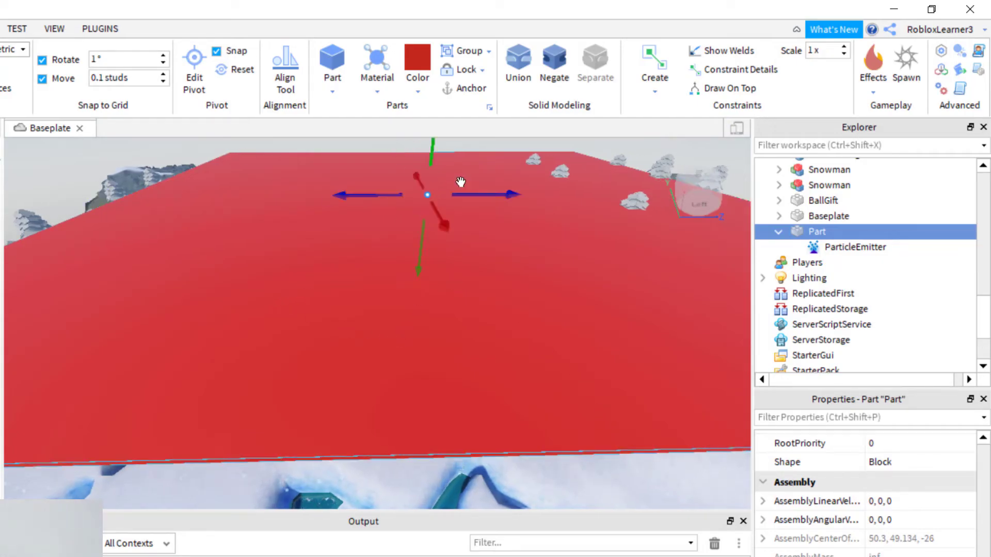
pyautogui.moveTo(441, 170)
pyautogui.mouseDown()
pyautogui.moveTo(438, 155)
pyautogui.moveTo(444, 184)
pyautogui.mouseUp()
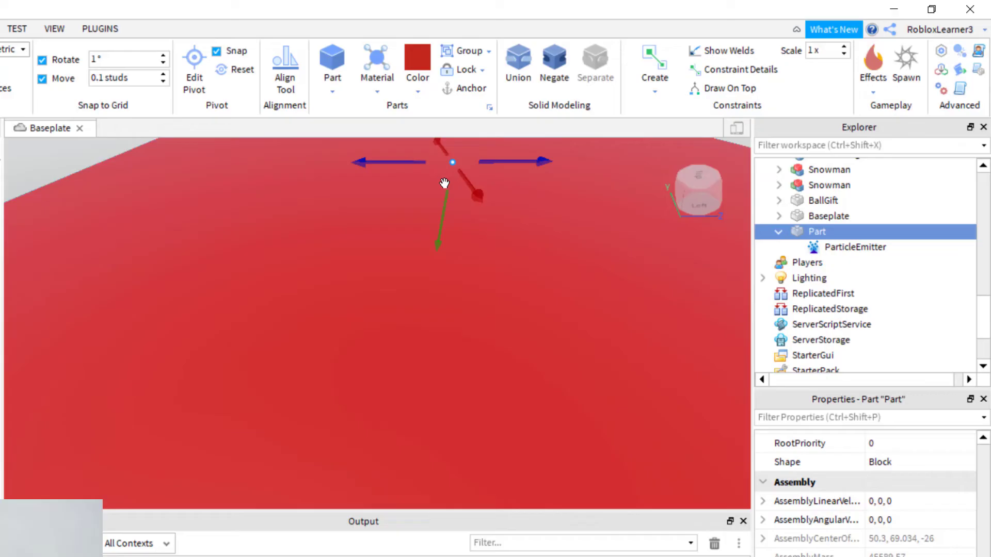
pyautogui.moveTo(448, 181); pyautogui.dragTo(389, 234, button='right')
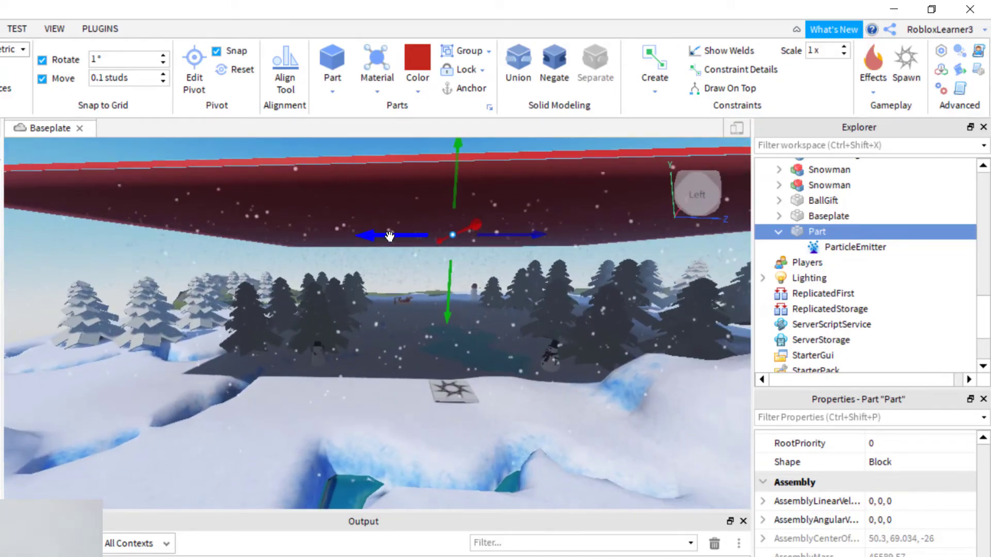
pyautogui.moveTo(454, 236); pyautogui.dragTo(454, 256, button='middle')
pyautogui.scroll(-2, 470, 282)
pyautogui.scroll(4, 471, 282)
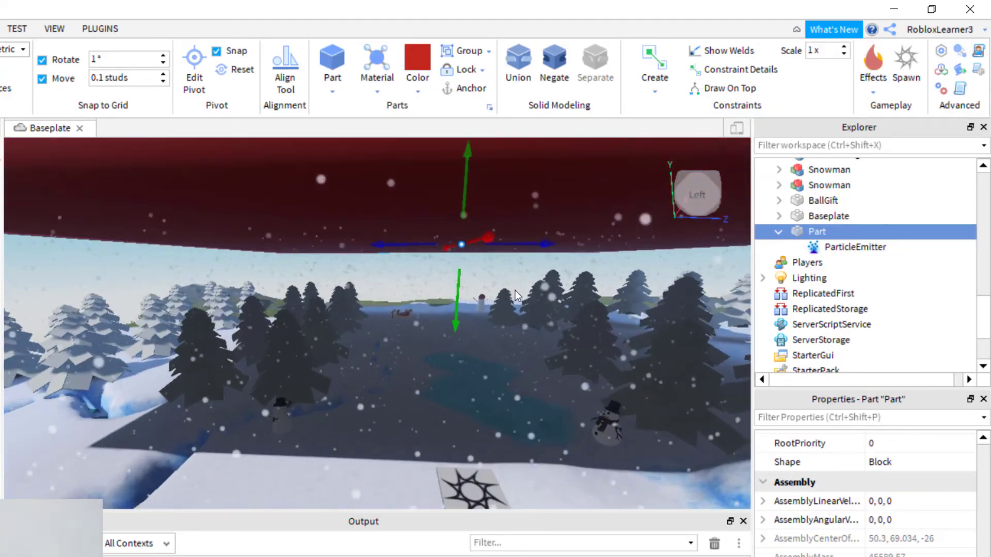
# Try a Rate of 10000 on the red part's ParticleEmitter, and reduce Rate to 5000
pyautogui.scroll(2, 515, 290)
pyautogui.press('q')
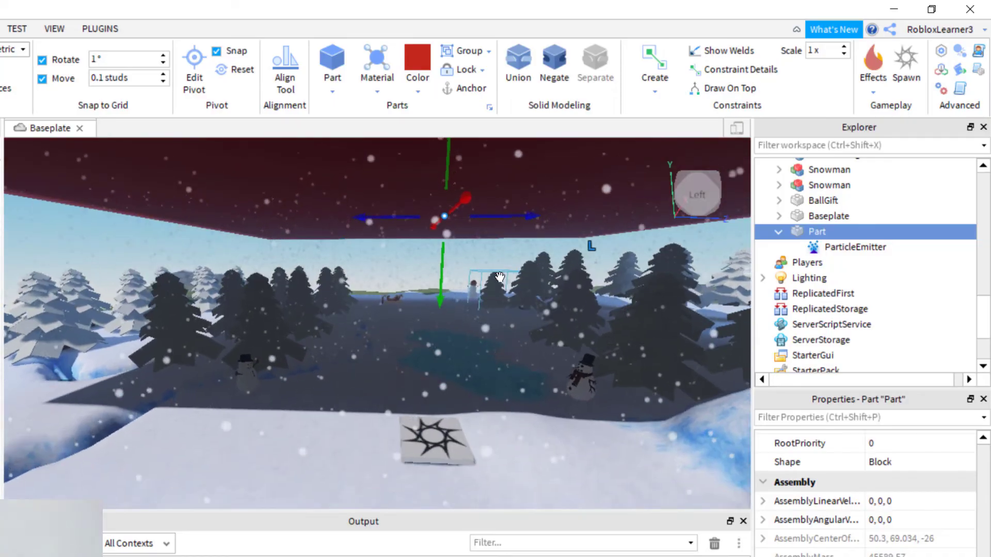
pyautogui.scroll(2, 504, 263)
pyautogui.scroll(1, 503, 251)
pyautogui.moveTo(643, 354); pyautogui.dragTo(668, 354, button='right')
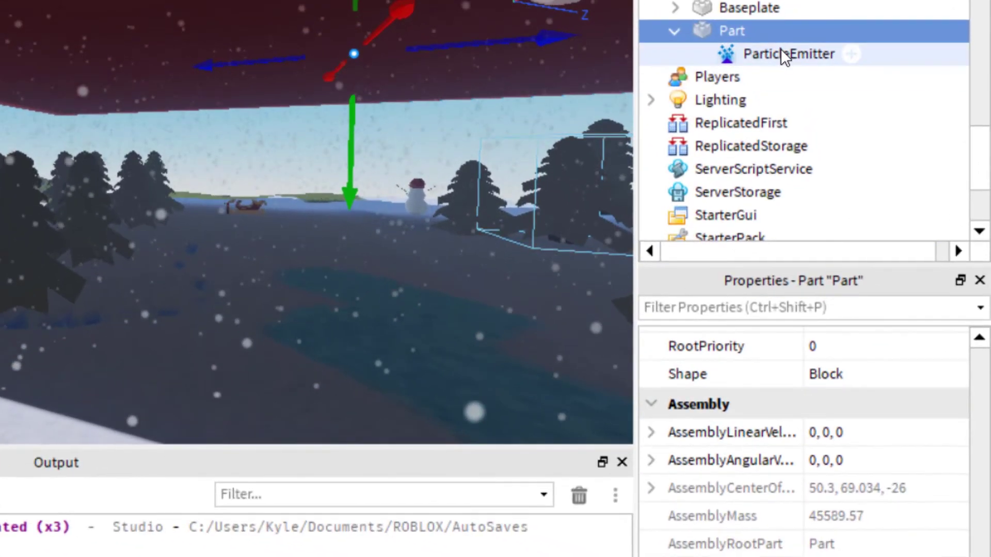
pyautogui.click(781, 51)
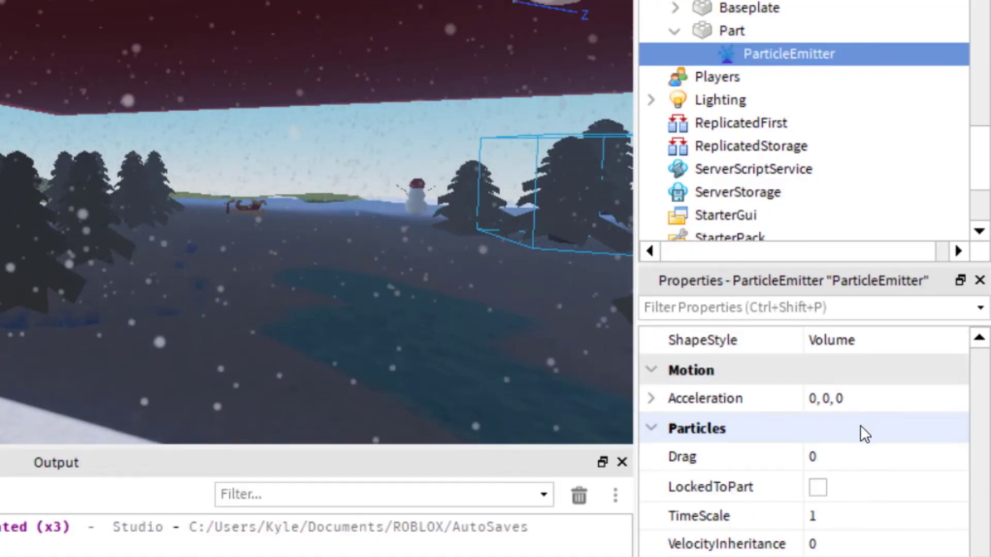
pyautogui.scroll(5, 829, 432)
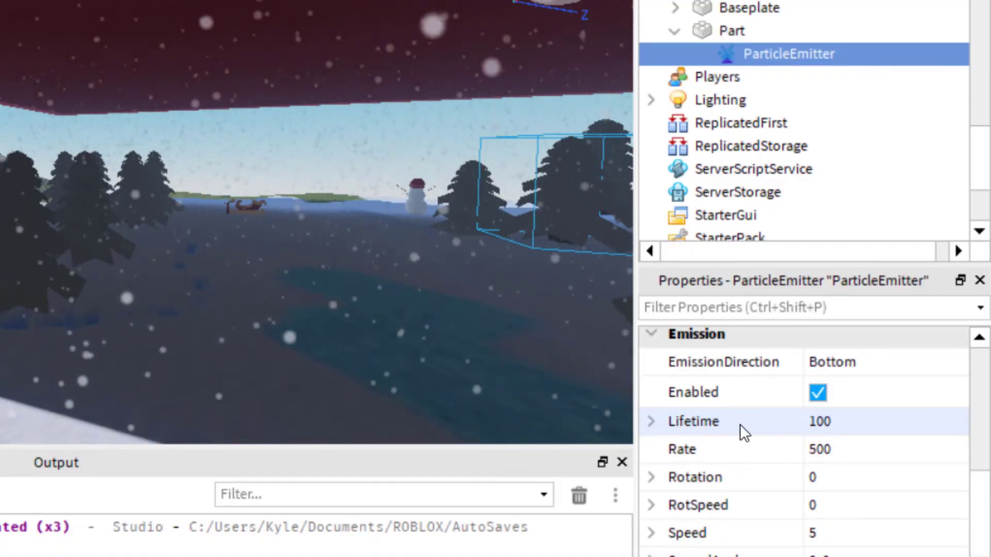
pyautogui.click(821, 448)
pyautogui.write('10000')
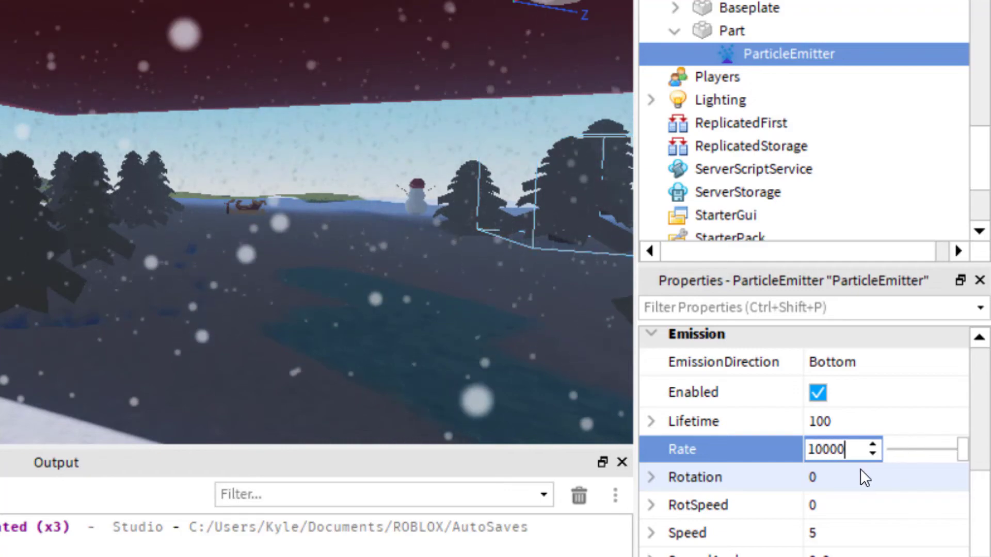
pyautogui.press('Return')
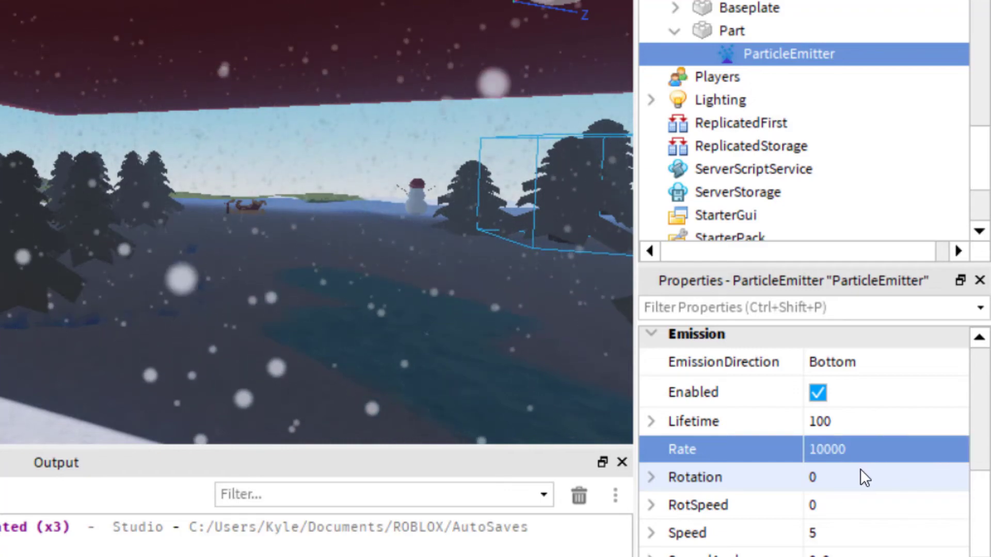
pyautogui.moveTo(382, 179); pyautogui.dragTo(381, 179, button='right')
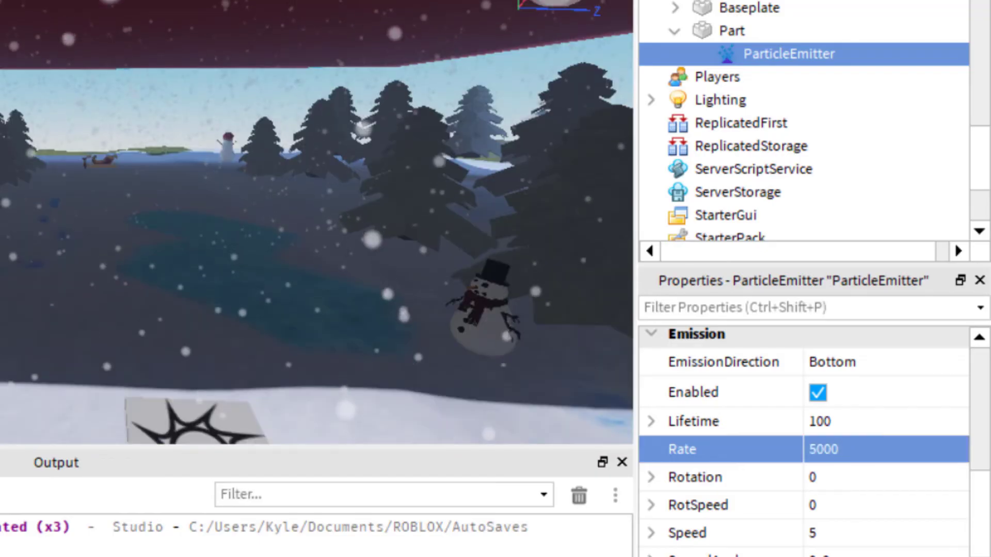
# Make the red emitter part invisible by setting its Transparency to 1
pyautogui.moveTo(316, 222); pyautogui.dragTo(317, 124, button='right')
pyautogui.click(731, 30)
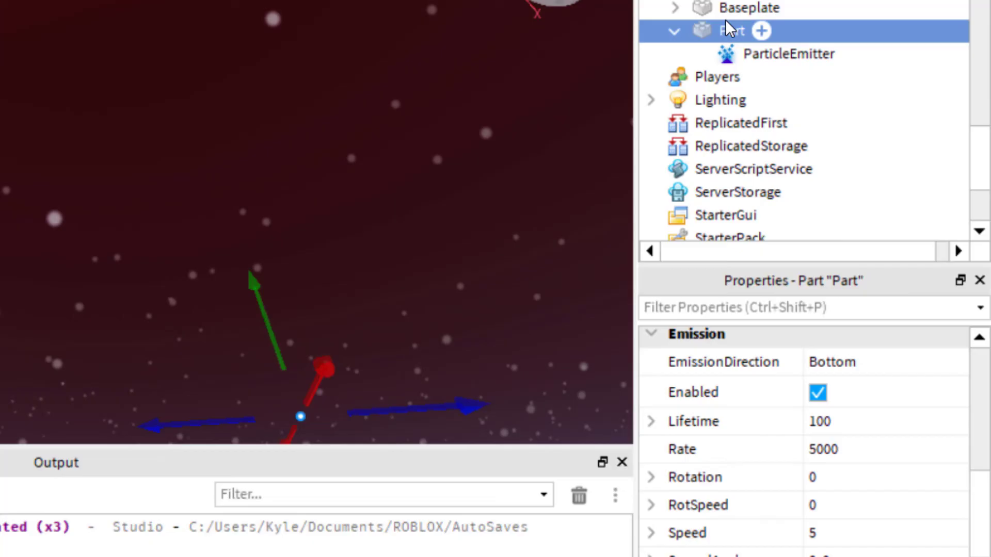
pyautogui.moveTo(427, 253); pyautogui.dragTo(465, 282, button='right')
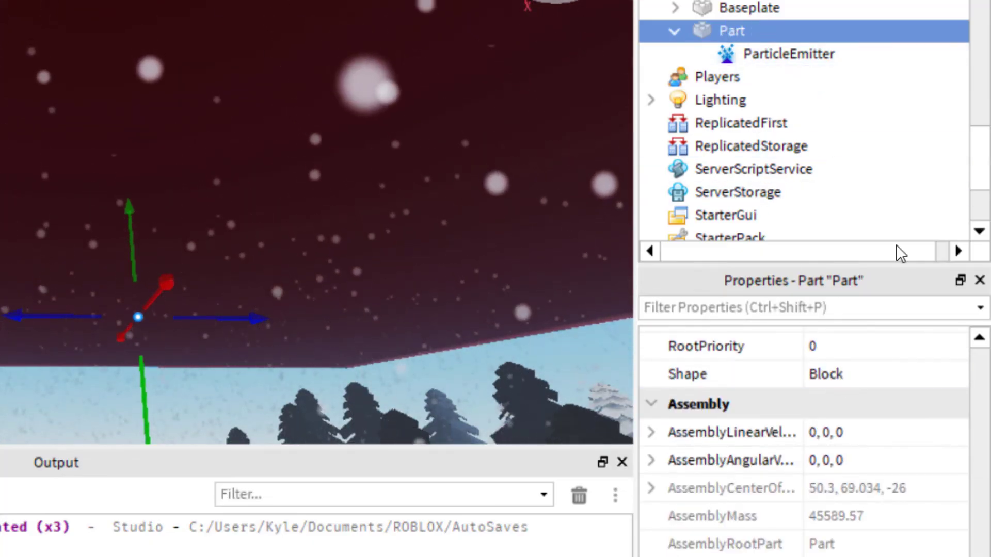
pyautogui.scroll(10, 872, 402)
pyautogui.scroll(5, 875, 404)
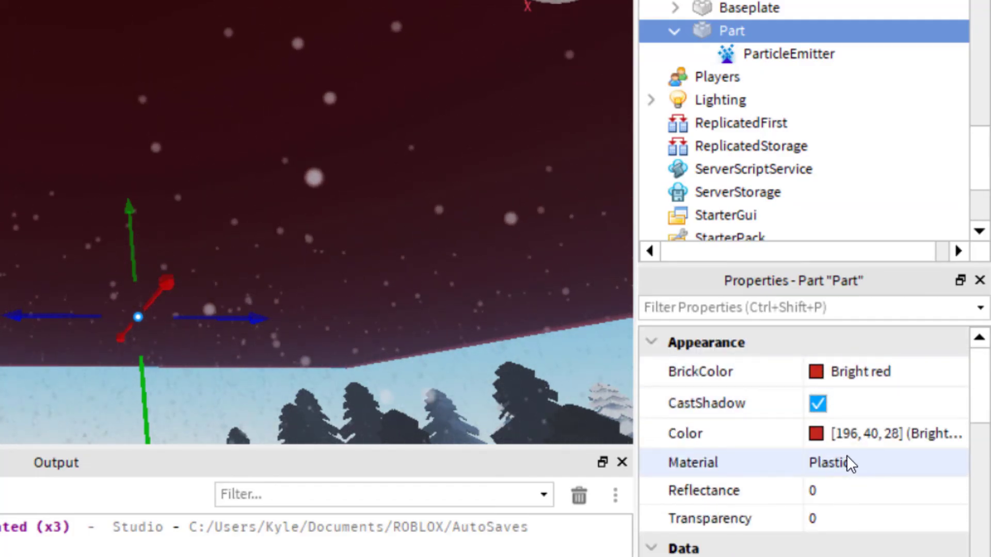
pyautogui.click(836, 519)
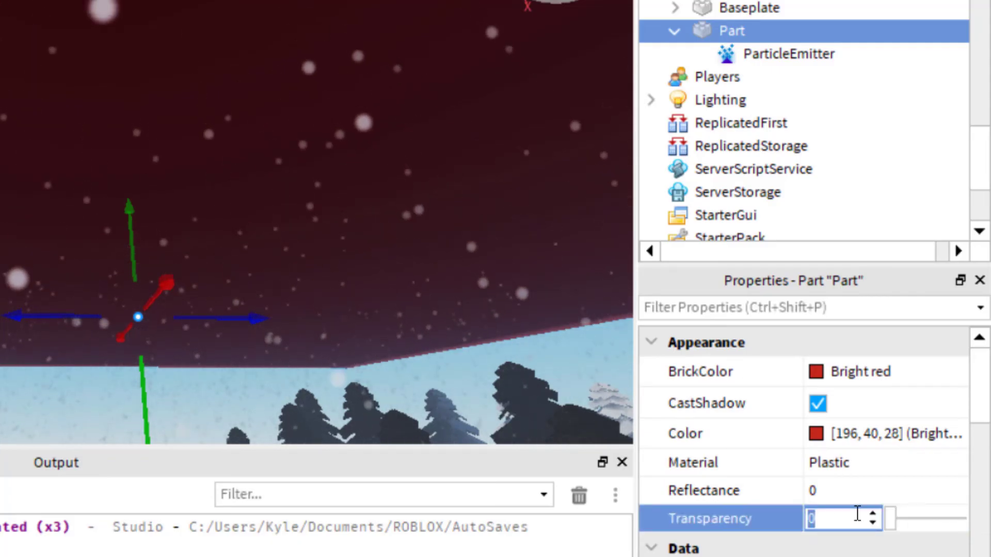
pyautogui.write('1')
pyautogui.press('Return')
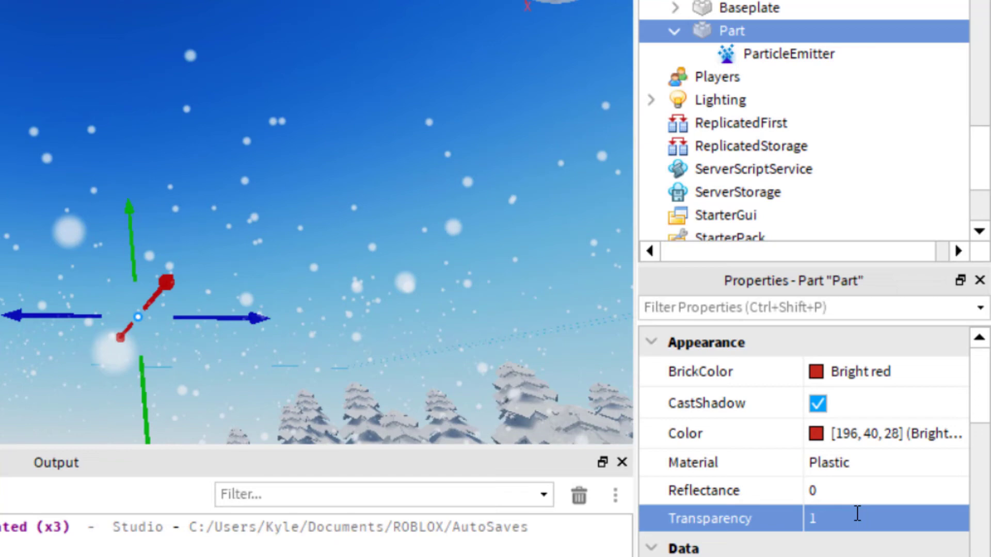
# Turn off CanCollide for the emitter part
pyautogui.scroll(-3, 857, 516)
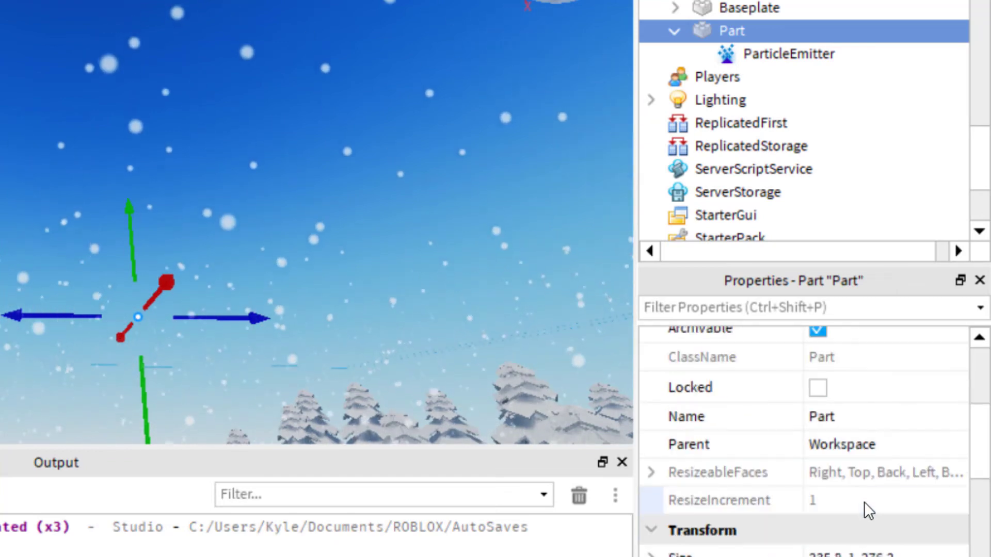
pyautogui.scroll(-5, 859, 497)
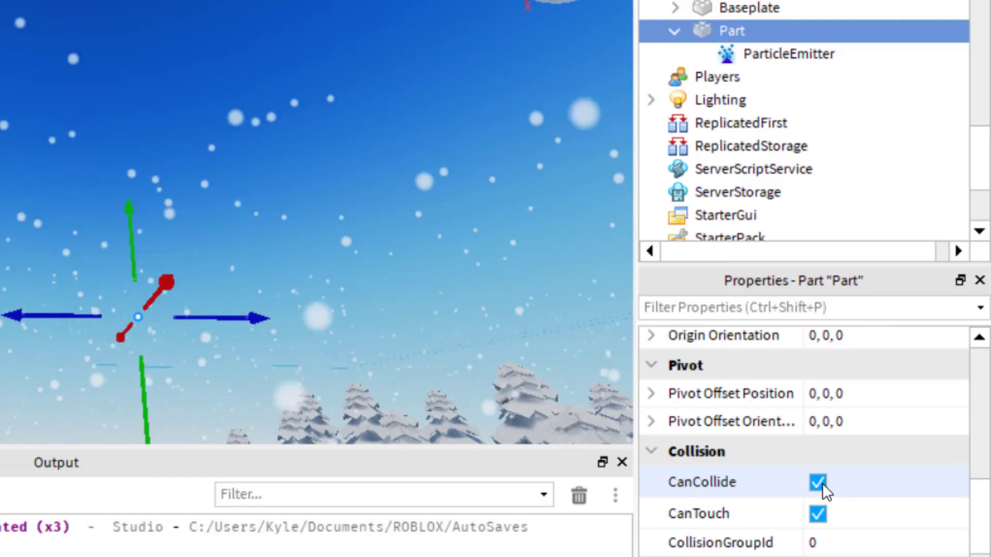
pyautogui.click(818, 482)
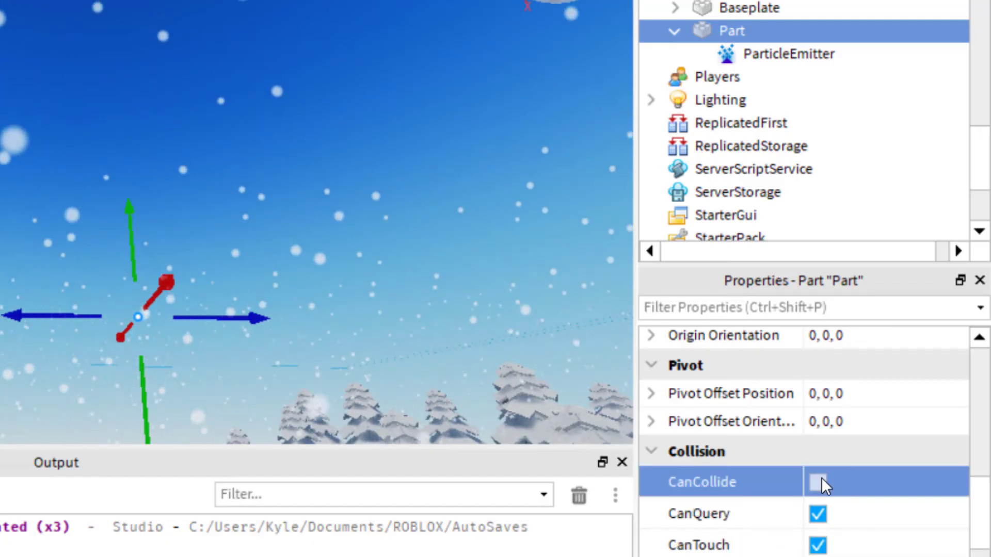
# Turn on Anchored for the emitter part, and review its collision and appearance properties
pyautogui.scroll(3, 821, 477)
pyautogui.scroll(3, 846, 501)
pyautogui.scroll(1, 846, 501)
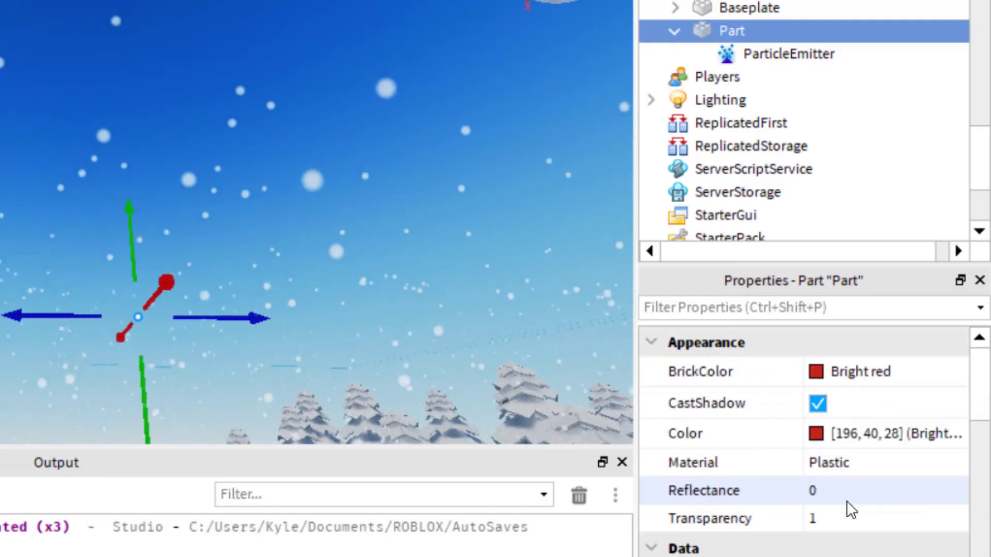
pyautogui.scroll(-1, 846, 501)
pyautogui.scroll(1, 846, 501)
pyautogui.scroll(-6, 845, 499)
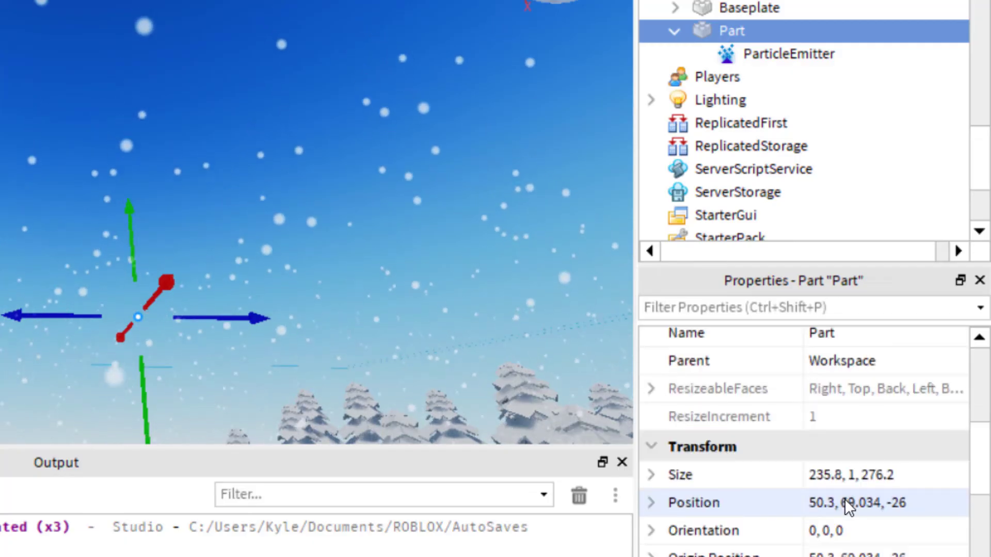
pyautogui.scroll(-5, 844, 498)
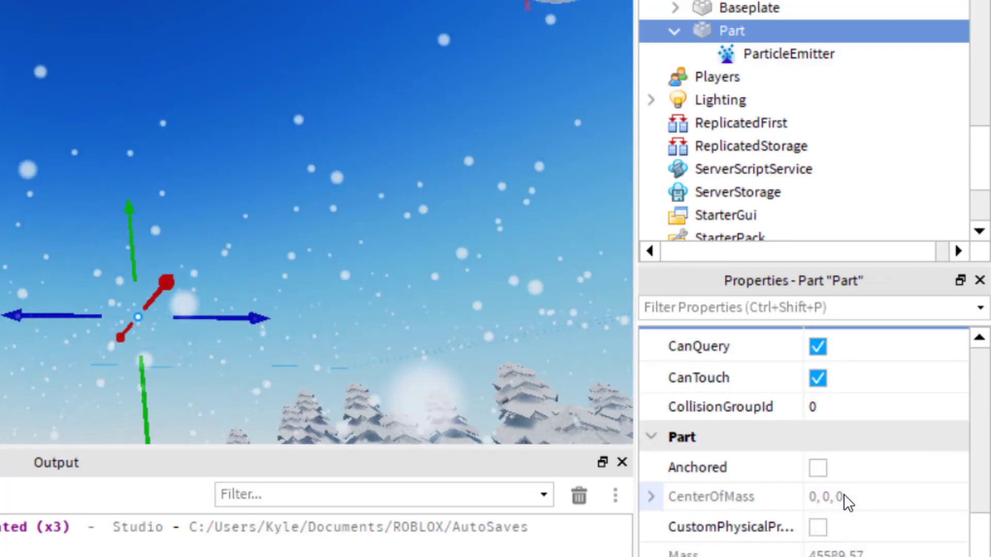
pyautogui.click(818, 384)
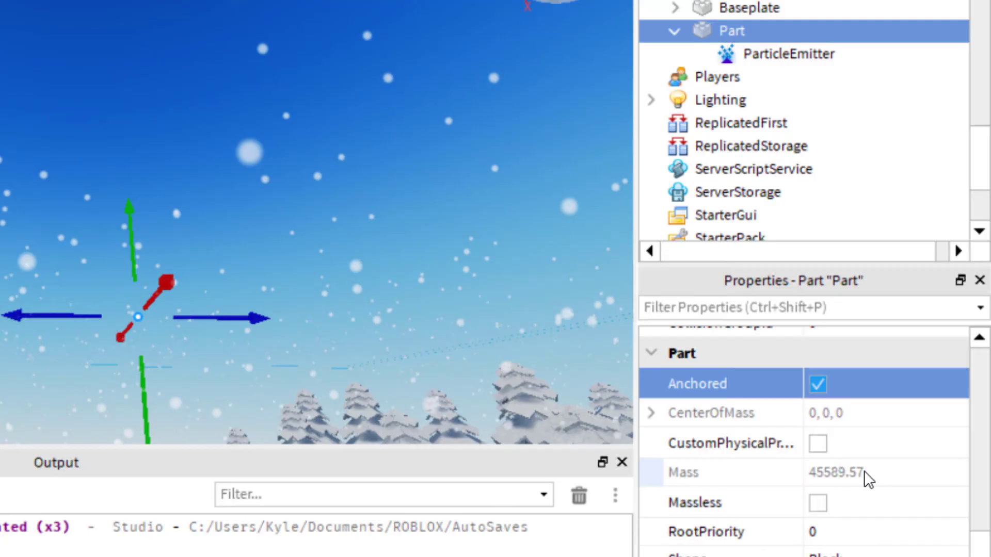
pyautogui.scroll(3, 851, 485)
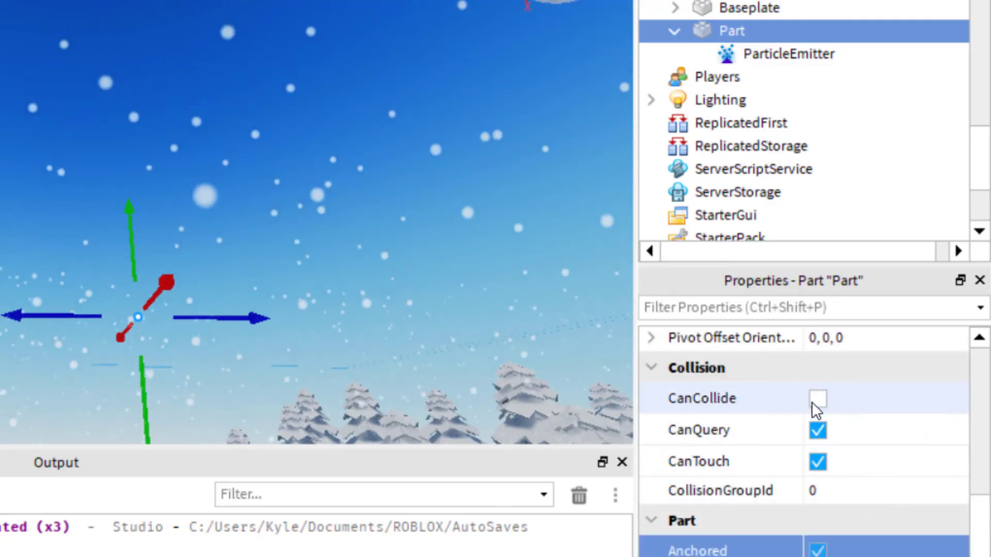
pyautogui.scroll(-5, 830, 466)
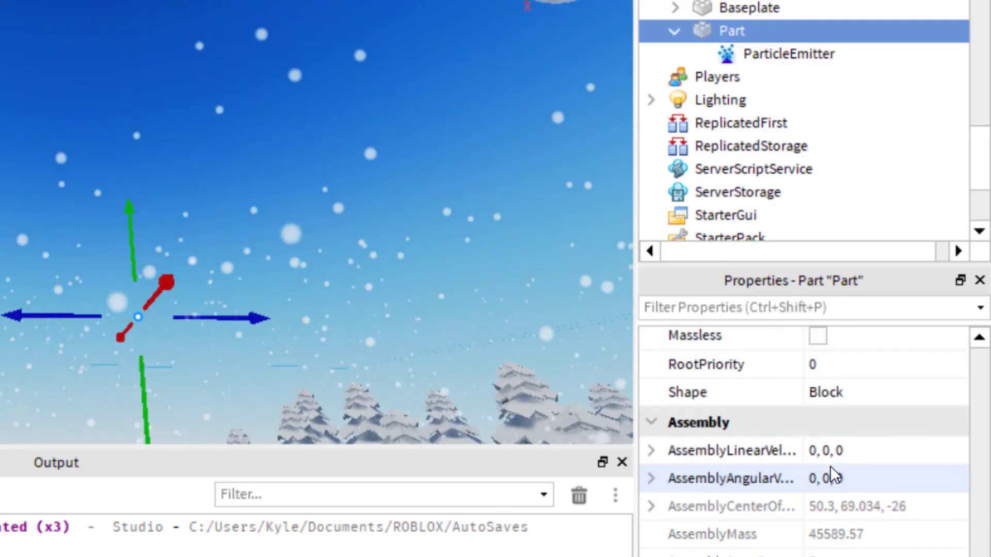
pyautogui.scroll(6, 852, 511)
pyautogui.scroll(5, 853, 504)
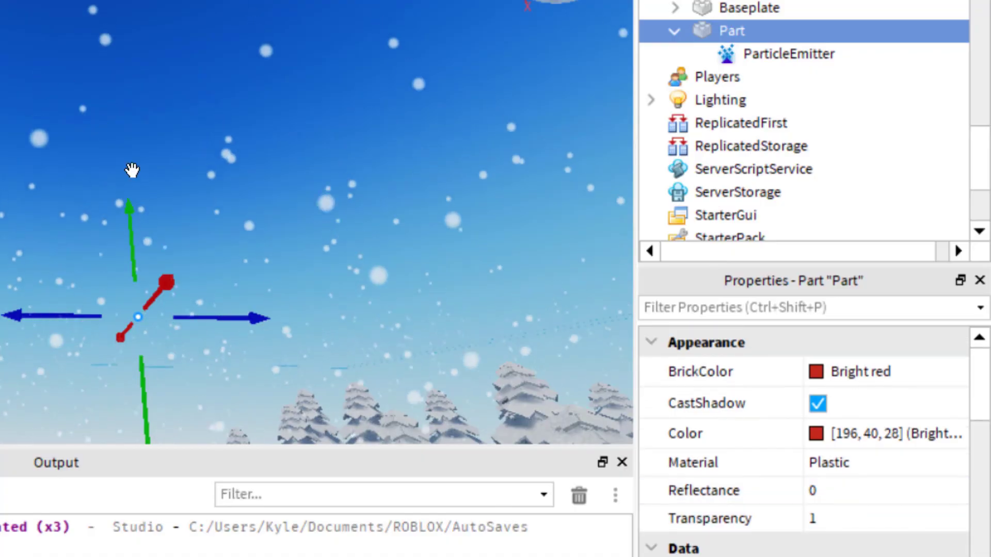
# Start a playtest, walk the character from the spawn toward the frozen lake, and look up at the falling snow
pyautogui.moveTo(133, 183); pyautogui.dragTo(119, 203, button='right')
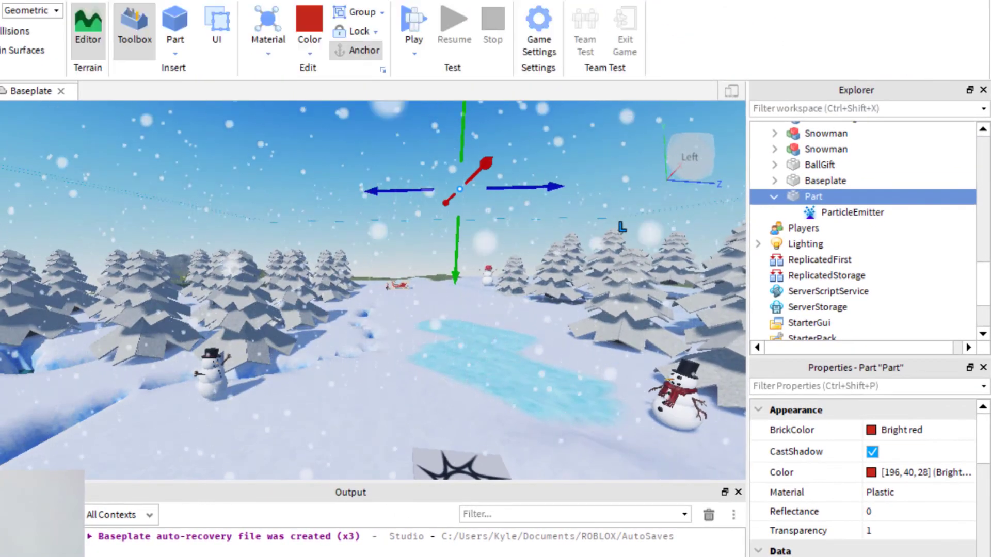
pyautogui.click(418, 24)
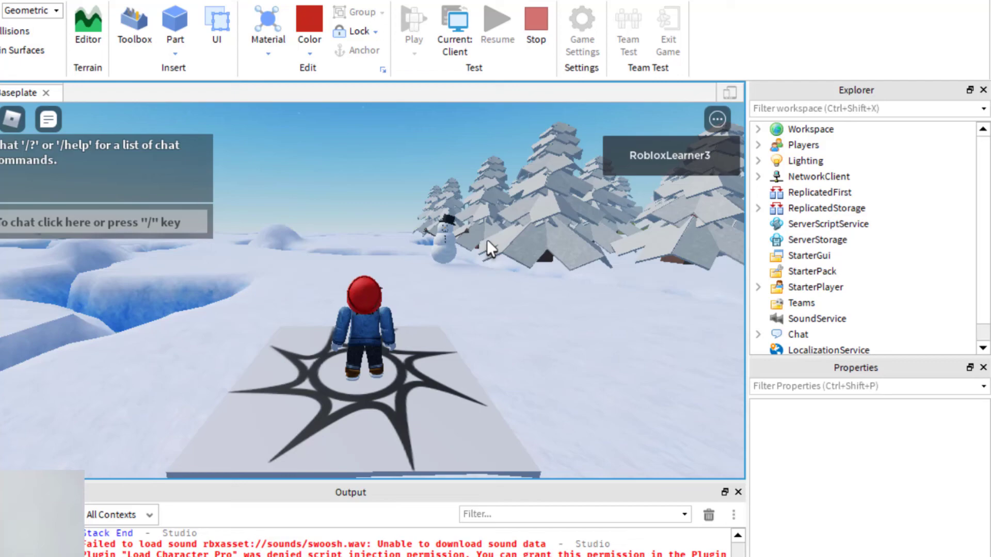
pyautogui.moveTo(559, 222); pyautogui.dragTo(558, 222, button='right')
pyautogui.press('w')
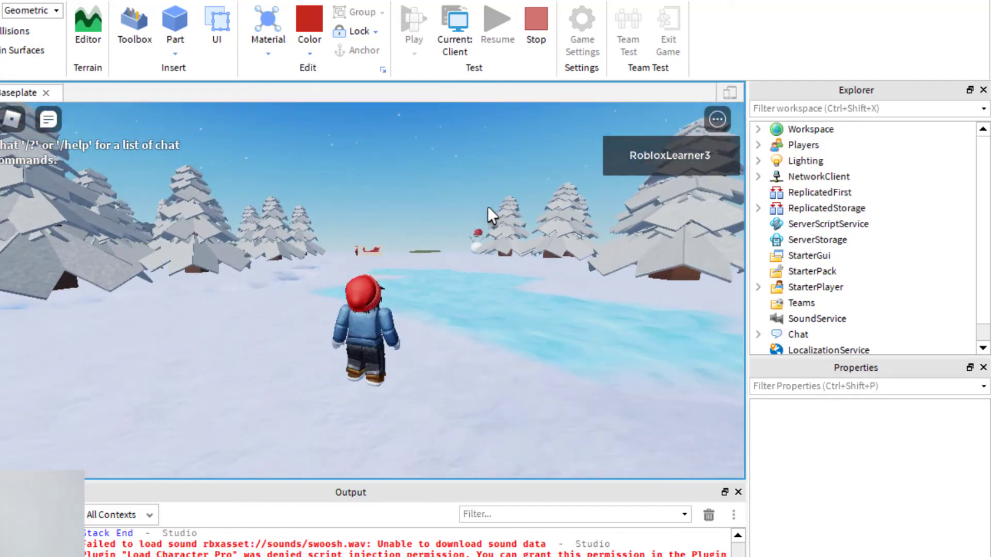
pyautogui.moveTo(487, 206); pyautogui.dragTo(488, 207, button='right')
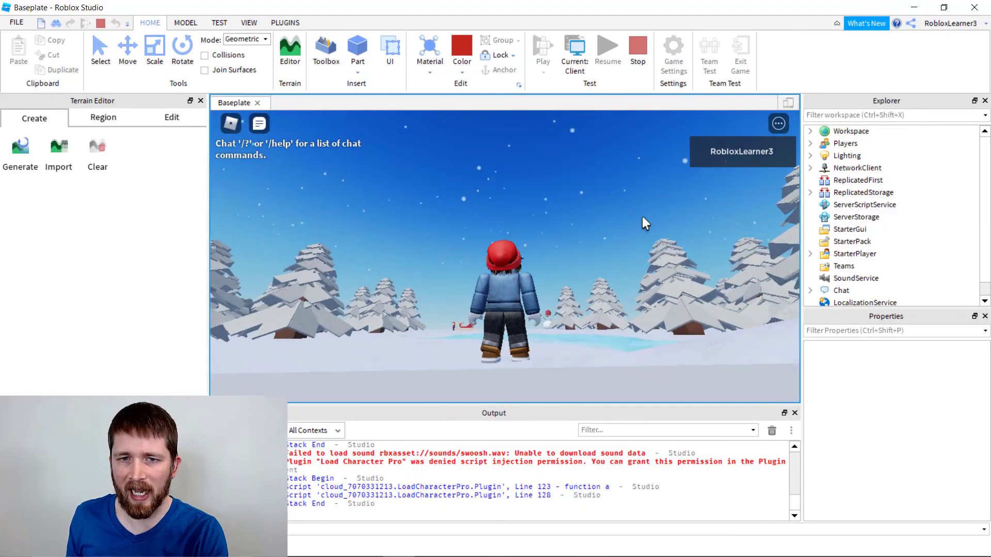